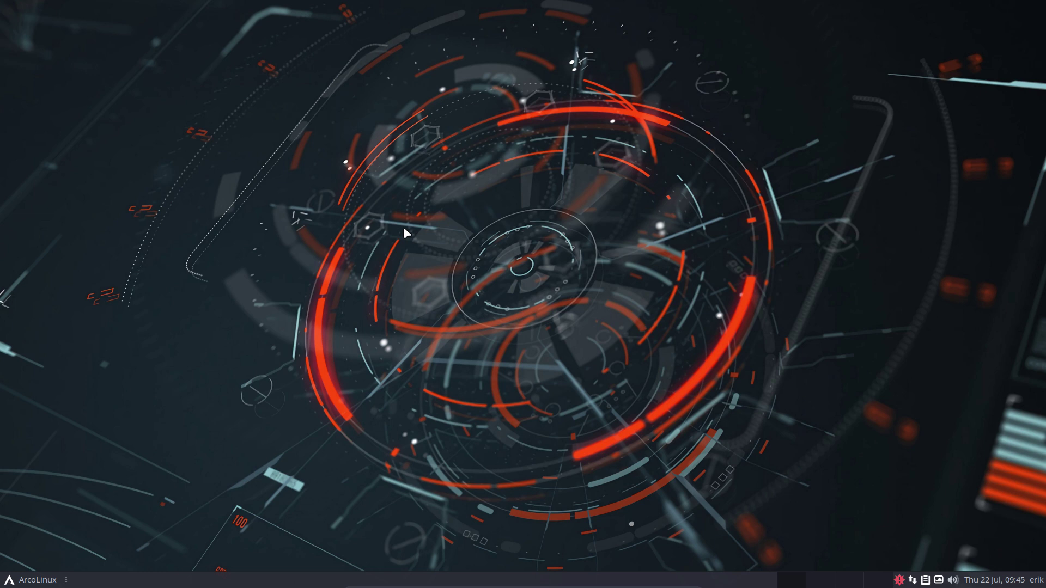
- Open a terminal and refresh the package databases with sudo pacman -Sy
key("ctrl+alt+Return")
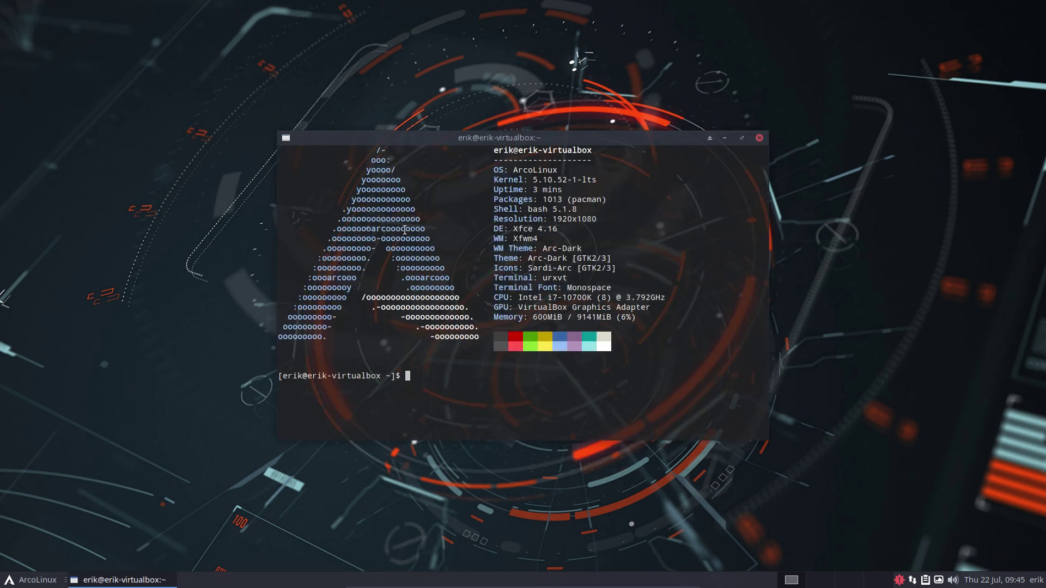
type("sudo pacman -Sy")
key("Return")
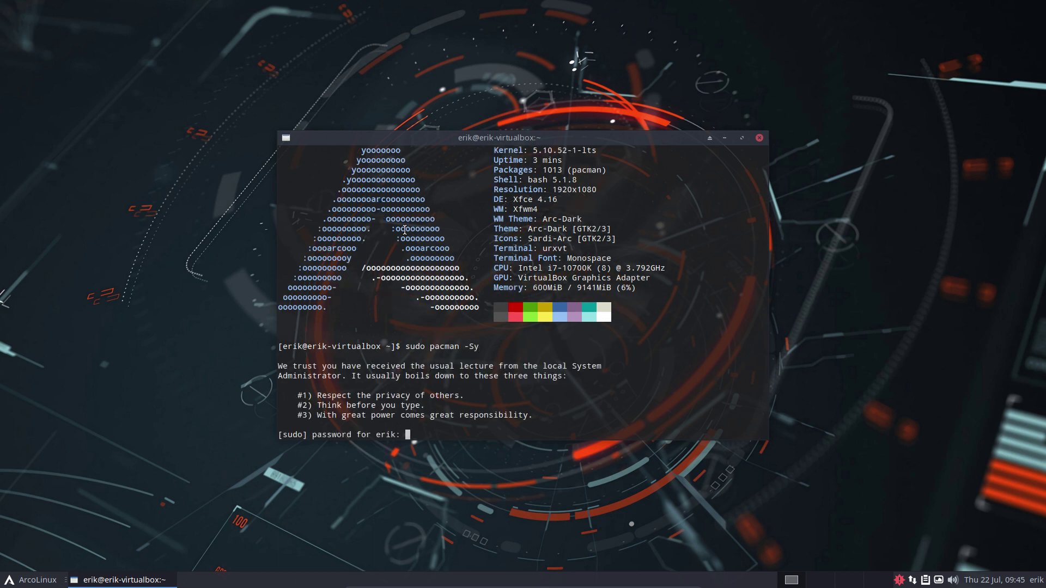
key("Return")
- Install the arcolinux-desktop-trasher-git package with sudo pacman -S
type("sudo pacman ")
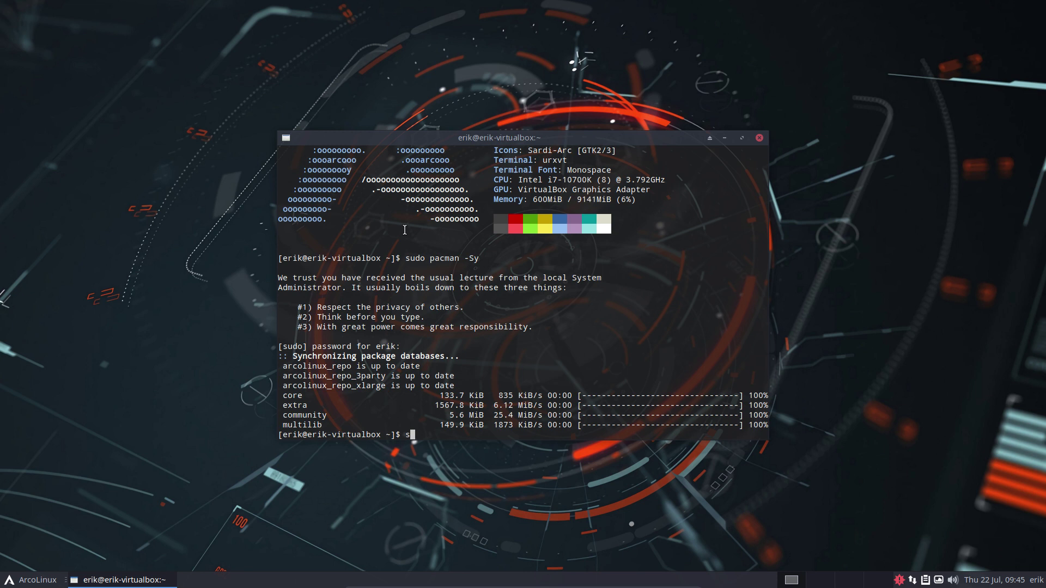
type("-S arcolinux-desk")
key("Tab")
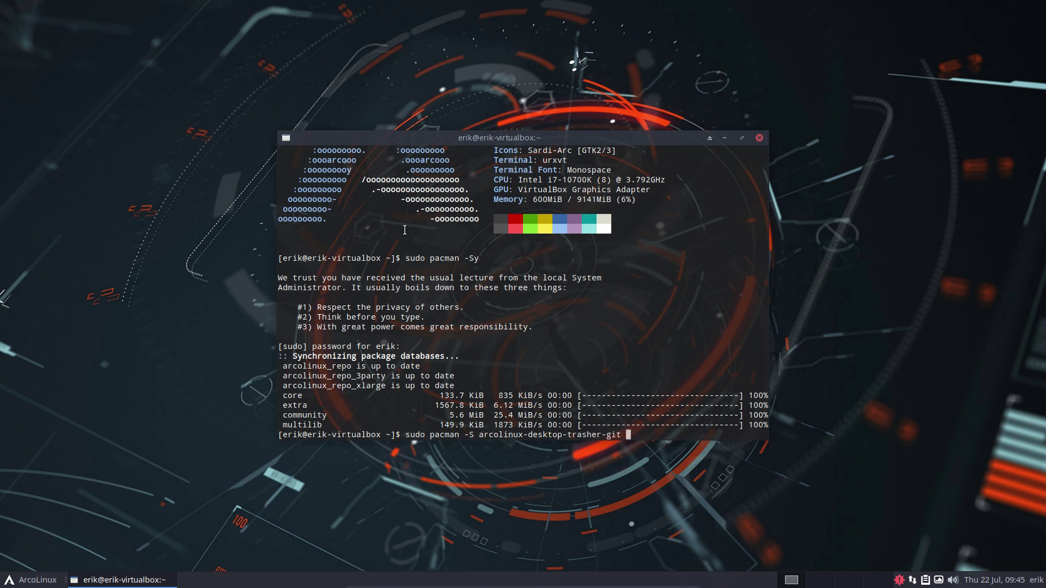
key("Return")
key("Return")
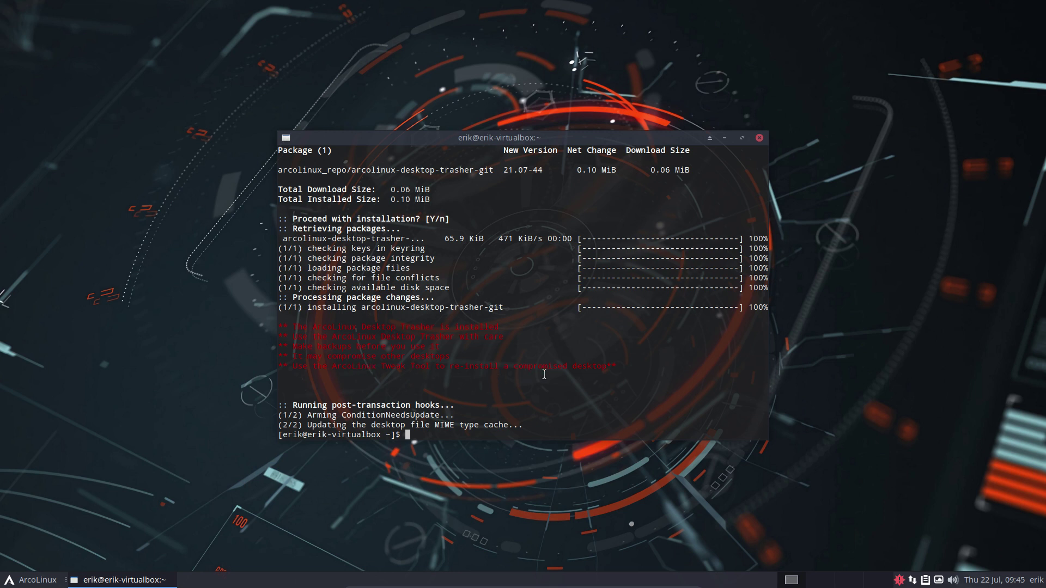
- Close the terminal and launch ArcoLinux Tweak Tool, authenticating with the user password
left_click(759, 139)
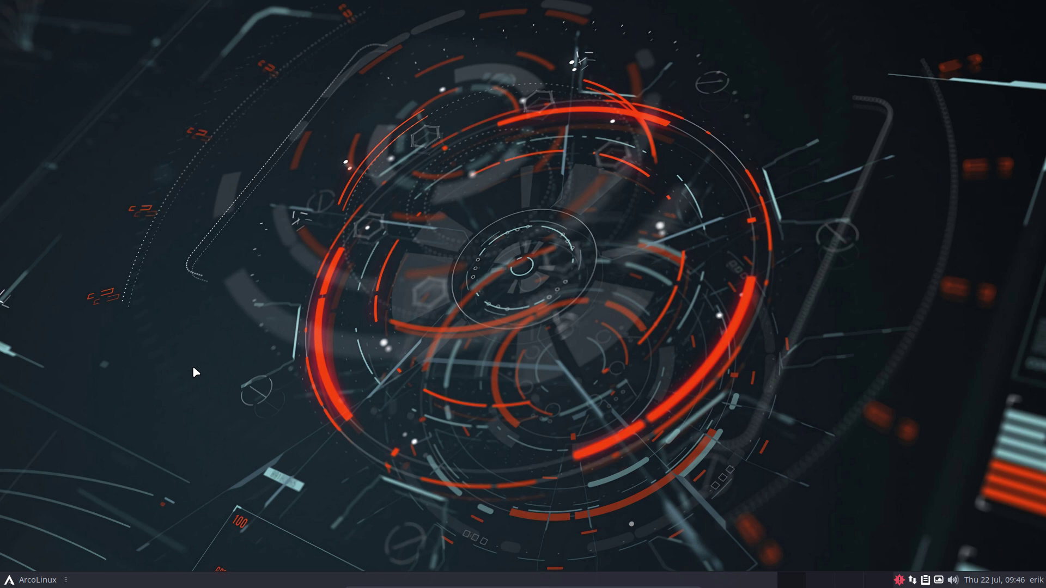
left_click(43, 584)
type("twe")
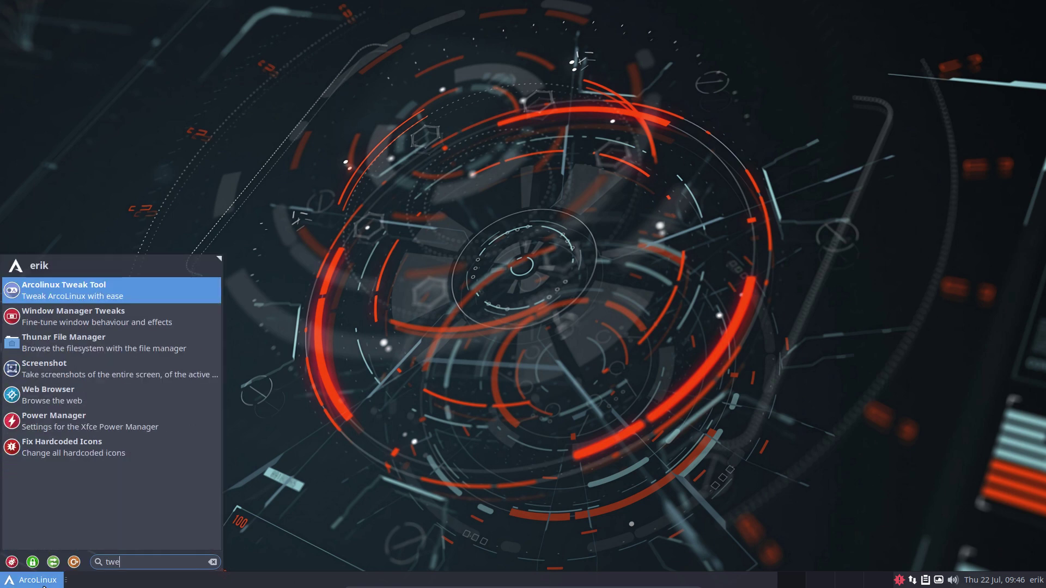
left_click(84, 297)
type("•••")
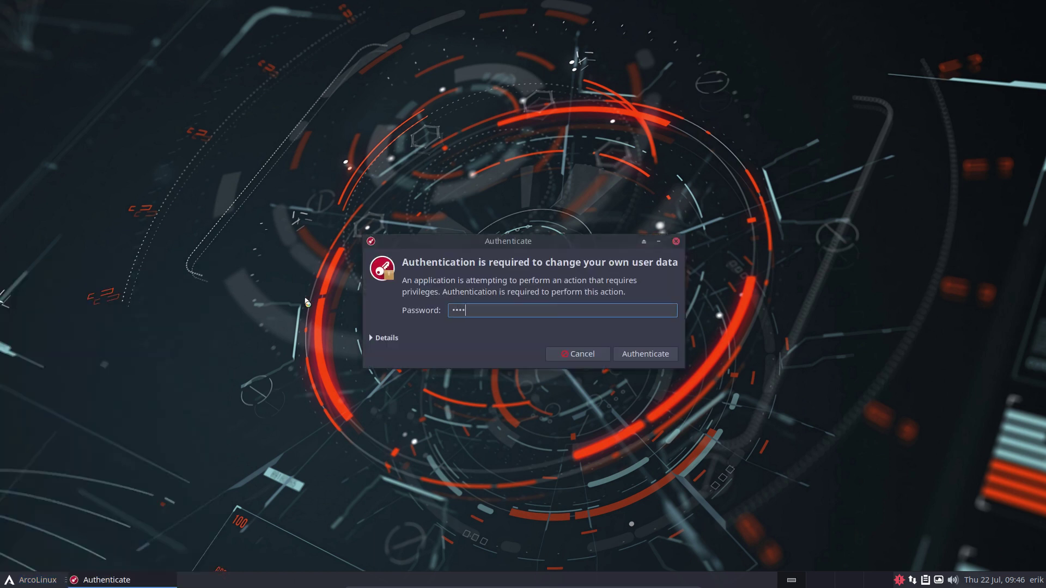
key("Return")
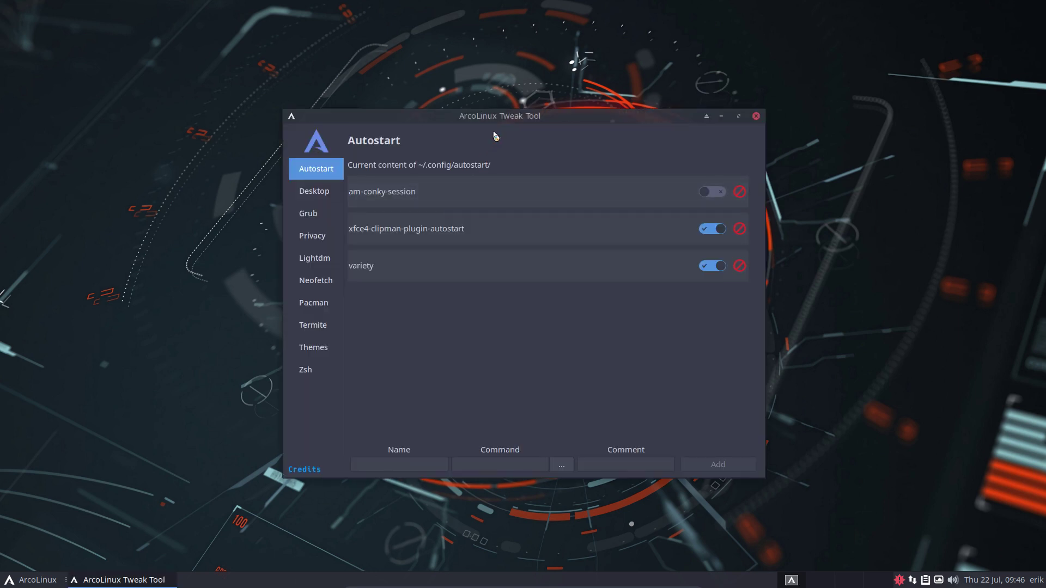
left_click_drag(510, 116, 825, 54)
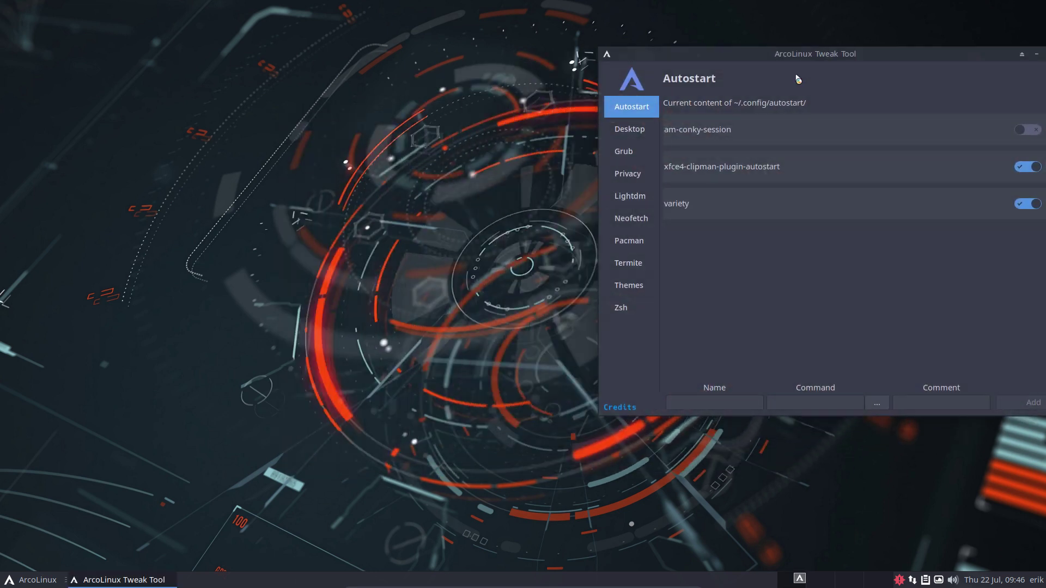
- Show the Desktop Installer page with awesome left as the selected desktop
left_click(617, 135)
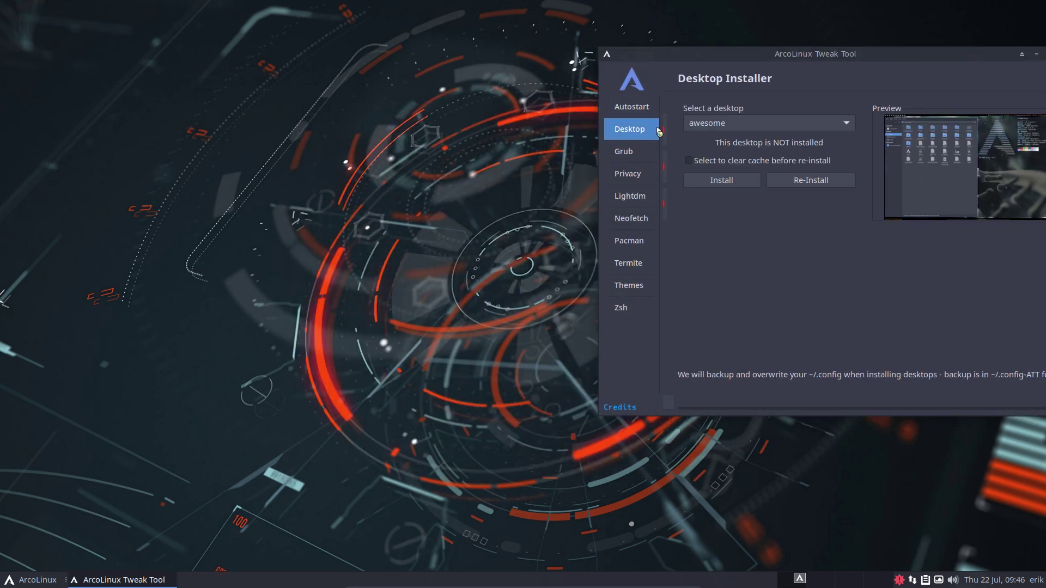
left_click(727, 129)
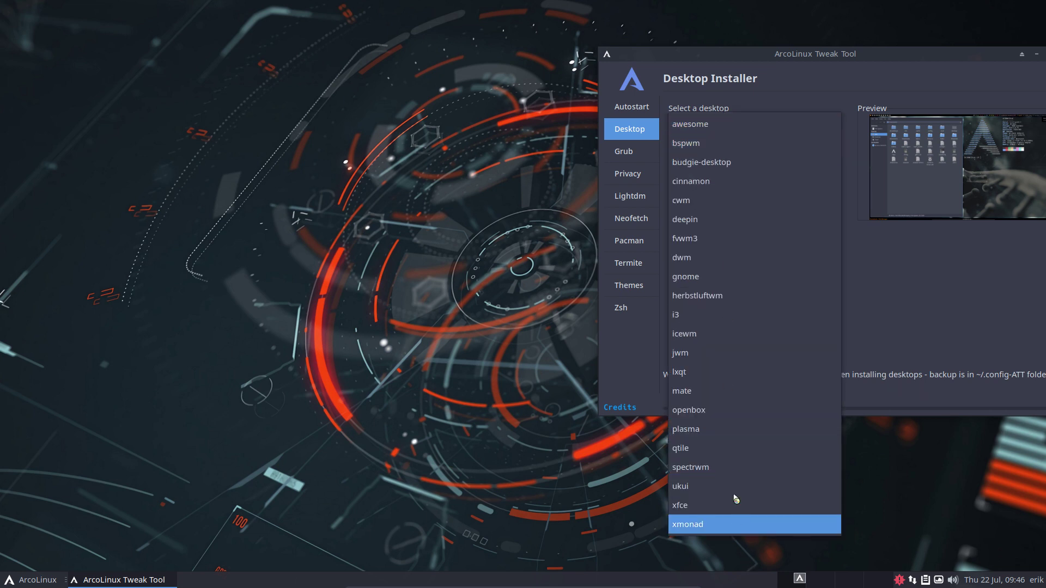
left_click(748, 98)
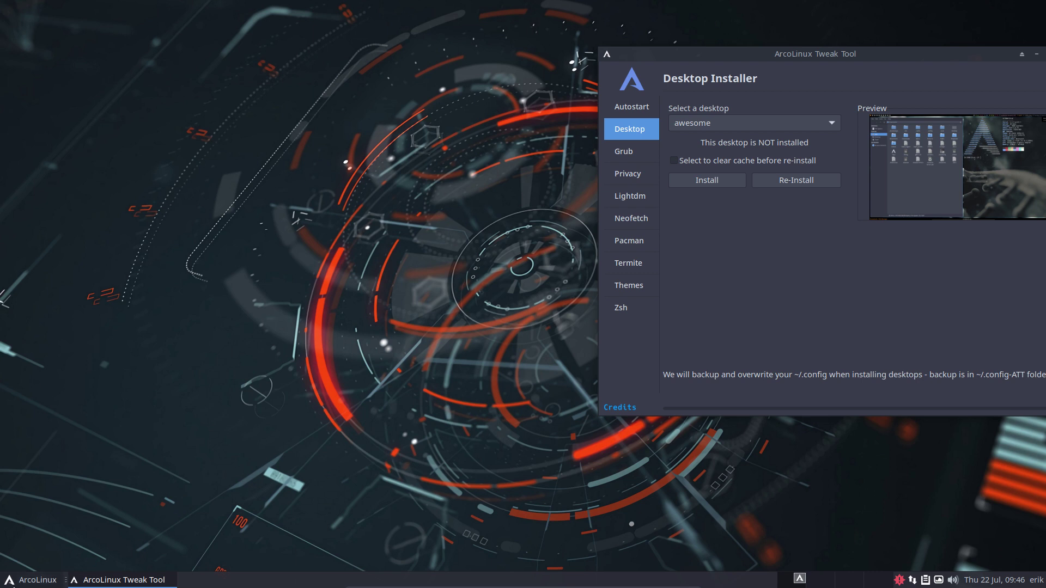
left_click(390, 296)
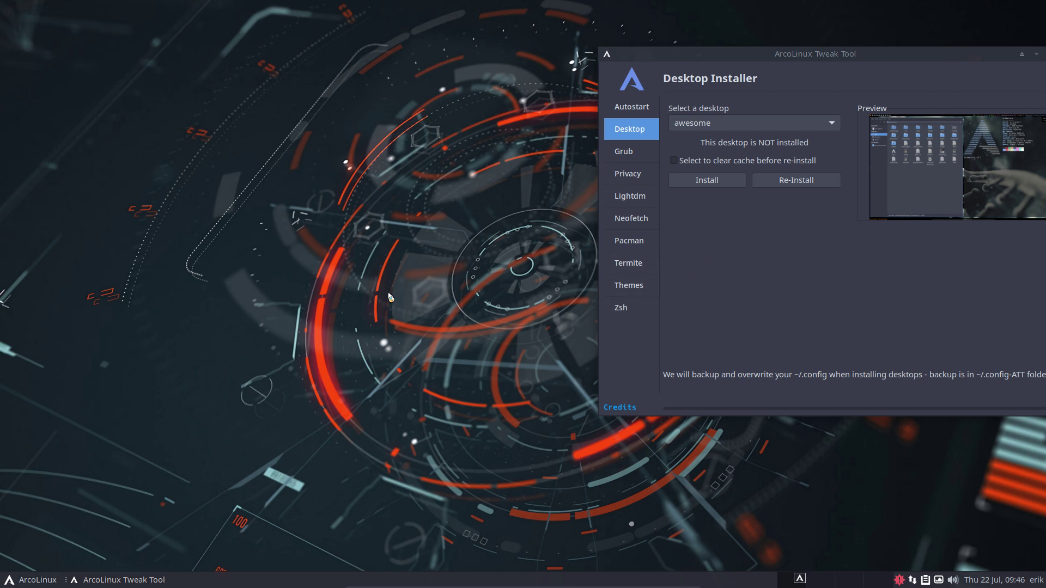
- Launch ArcoLinux Desktop Trasher via 'tra', authenticate, and place it left of the Tweak Tool
left_click(34, 580)
type("tra")
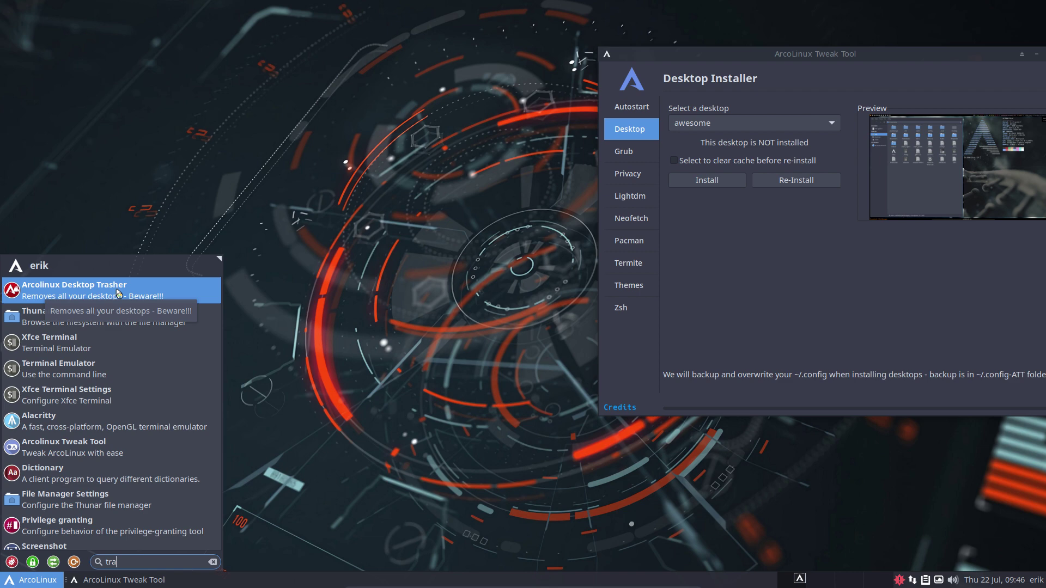
left_click(118, 293)
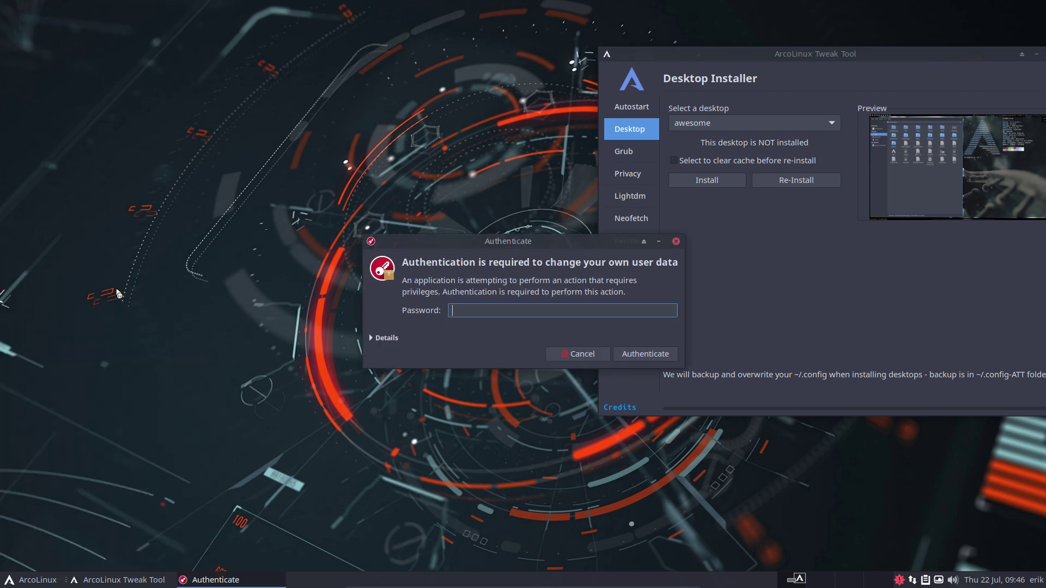
type("•••")
key("Return")
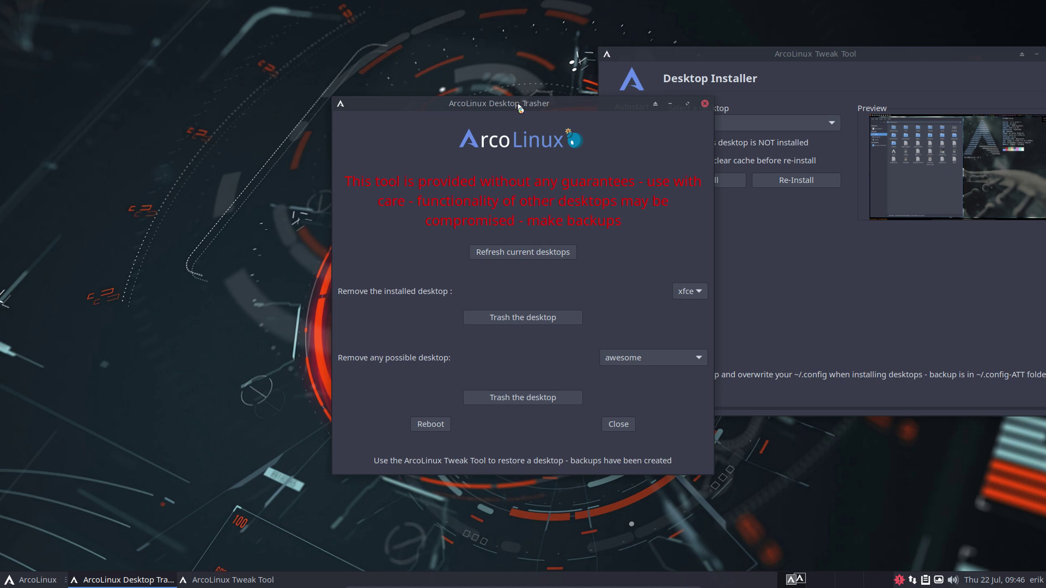
left_click_drag(520, 100, 243, 59)
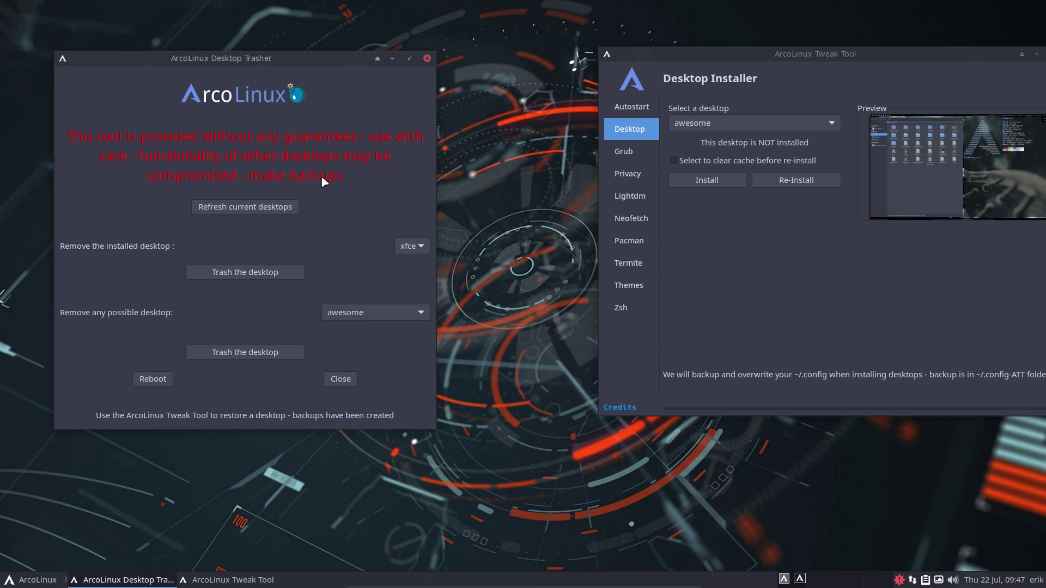
left_click(720, 123)
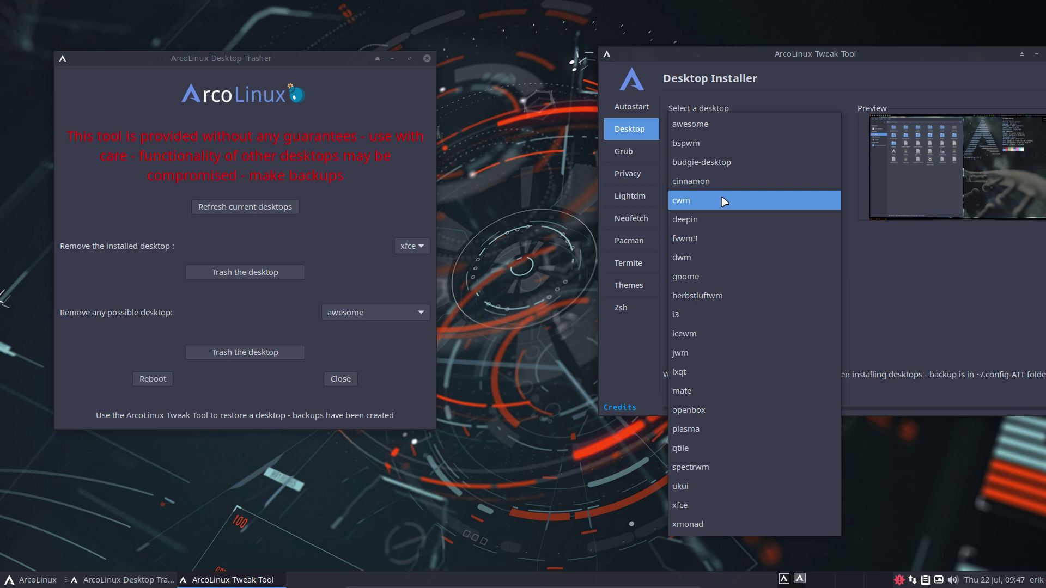
left_click(379, 207)
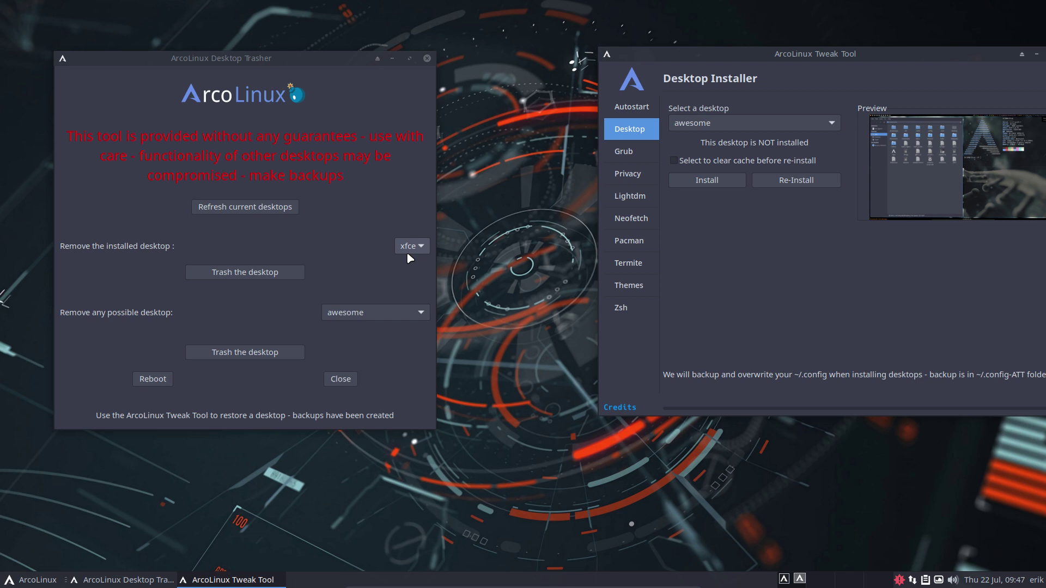
- Open a terminal and run xd, which lists only xfce.desktop
left_click(399, 521)
key("ctrl+alt+Return")
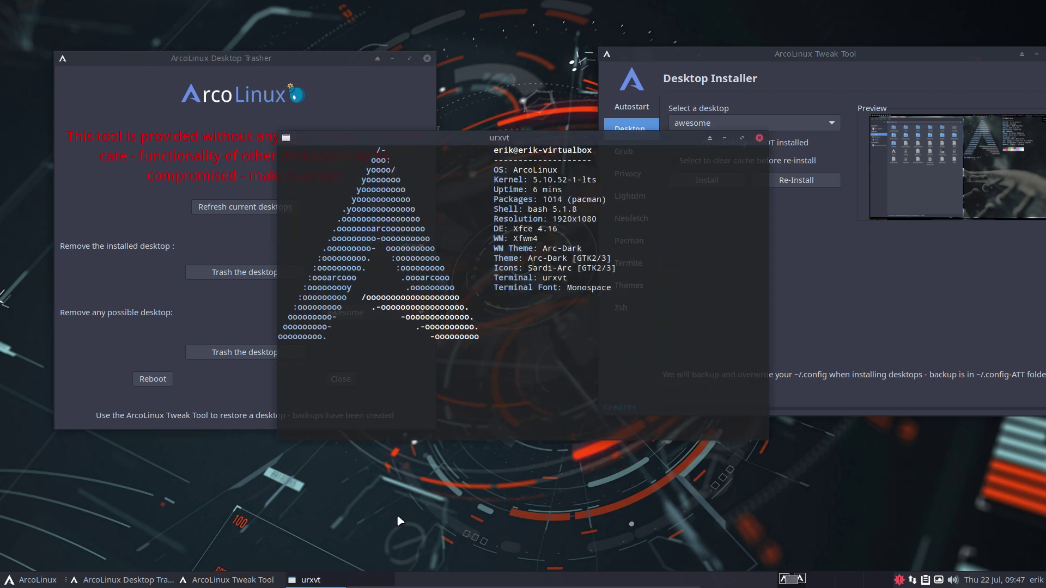
type("xd")
key("Return")
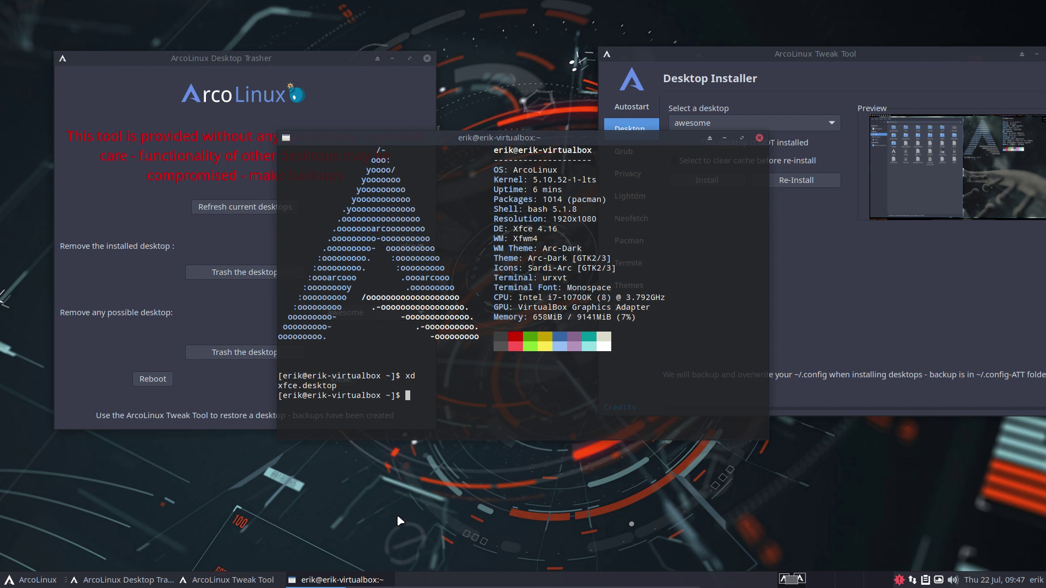
- Run alias xd to reveal ls /usr/share/xsessions, then move the terminal aside
type("alias xd")
key("Return")
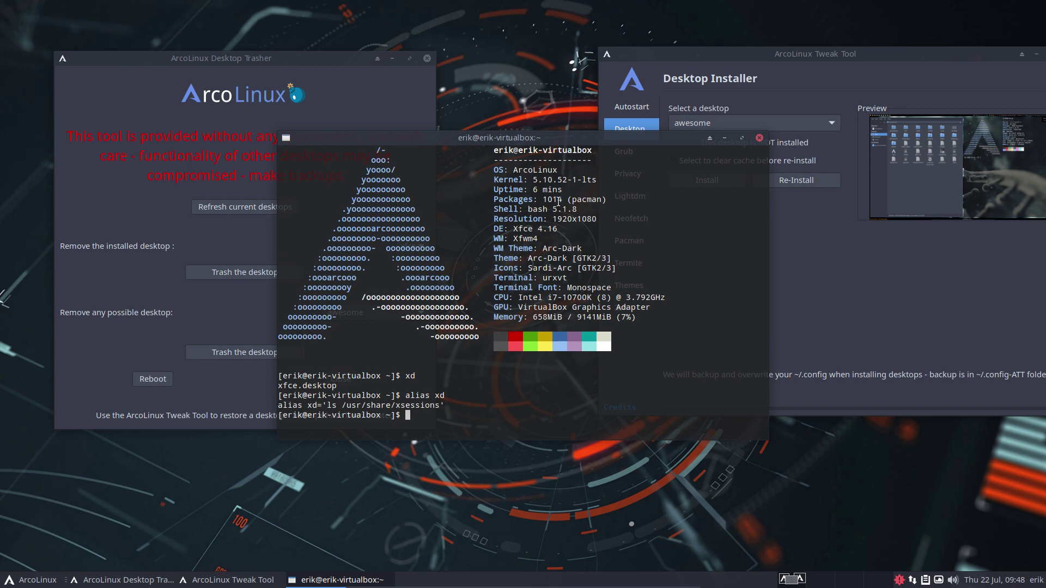
left_click_drag(563, 159, 585, 254)
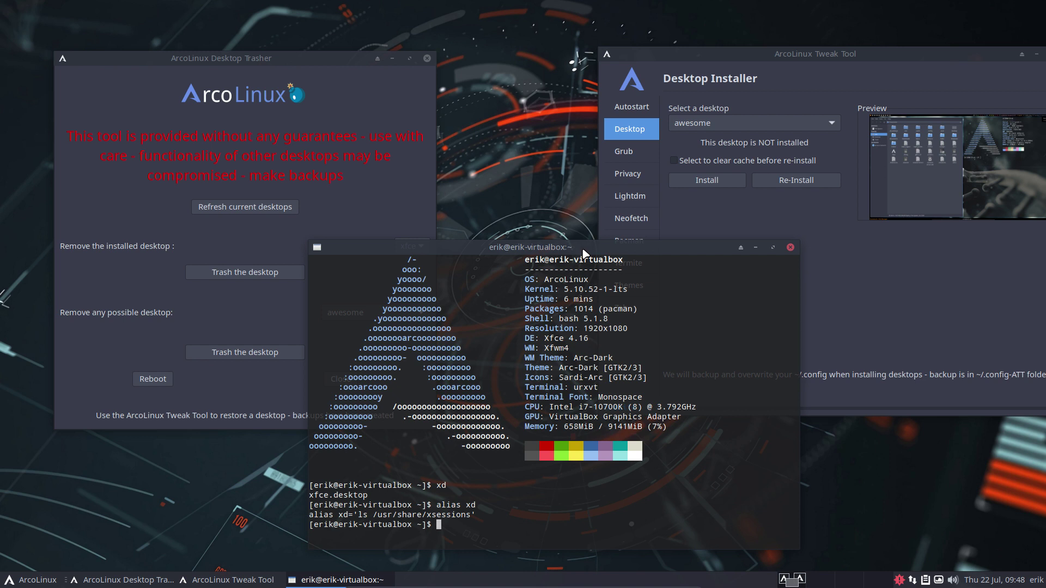
left_click(393, 209)
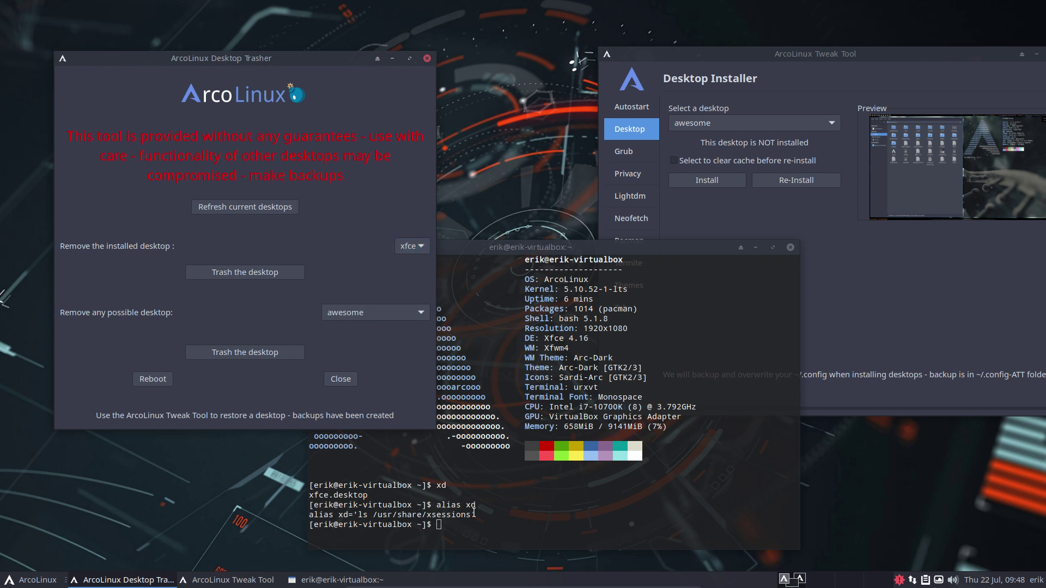
- Install the awesome desktop, then rerun xd to see awesome.desktop beside xfce.desktop
left_click(730, 180)
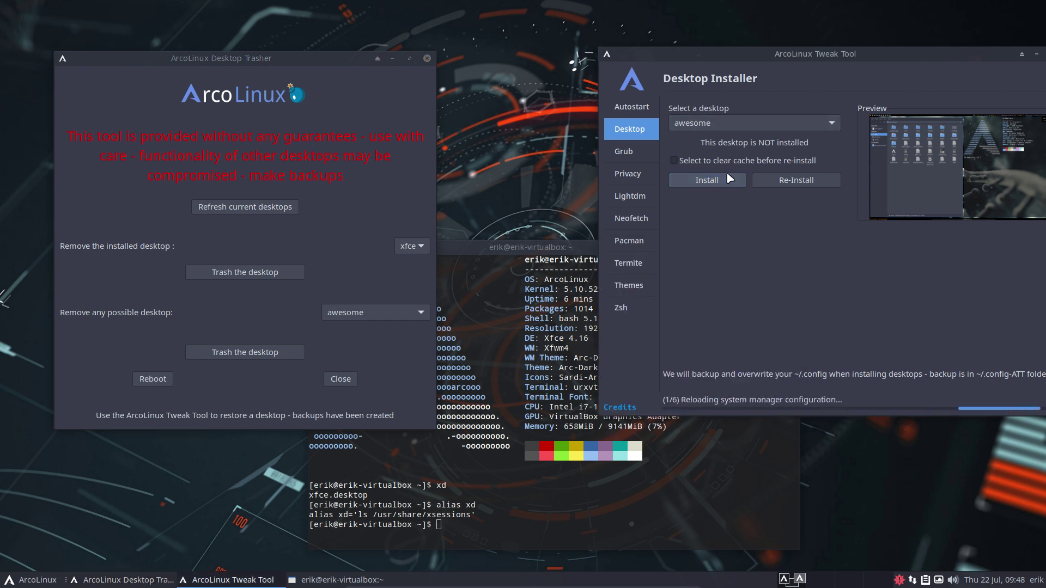
left_click(289, 209)
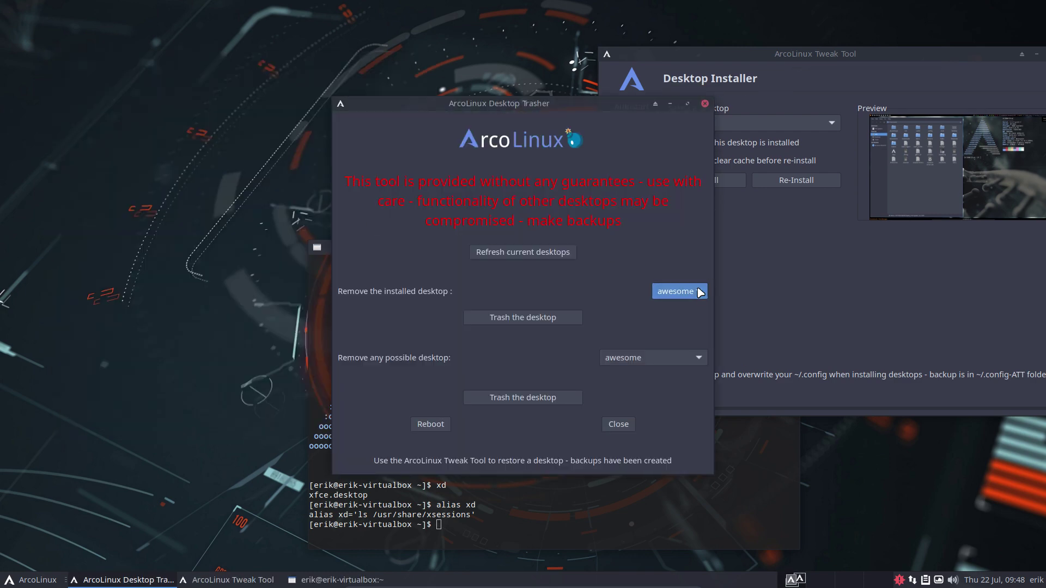
left_click(538, 510)
type("xd")
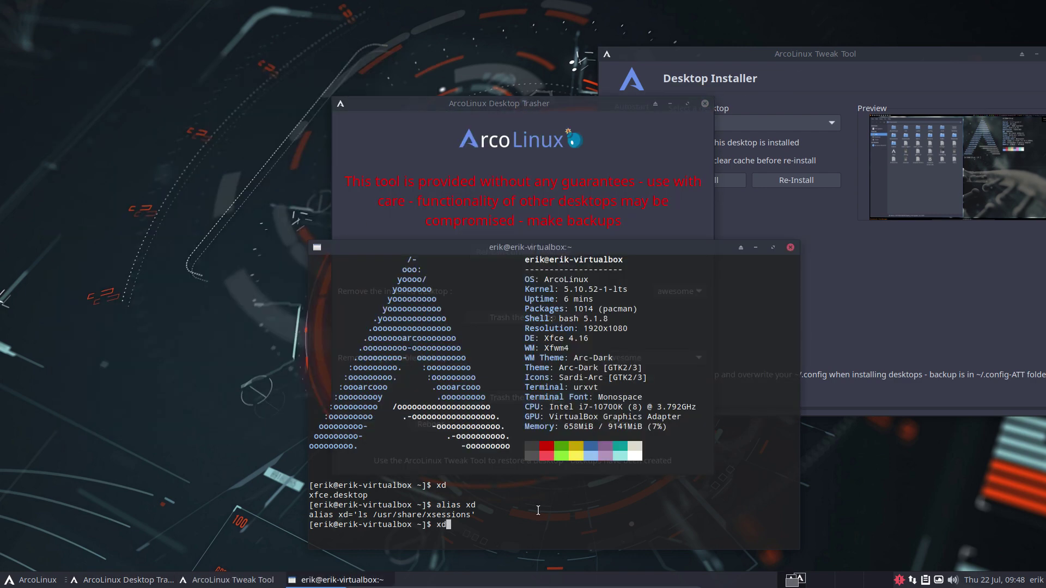
key("Return")
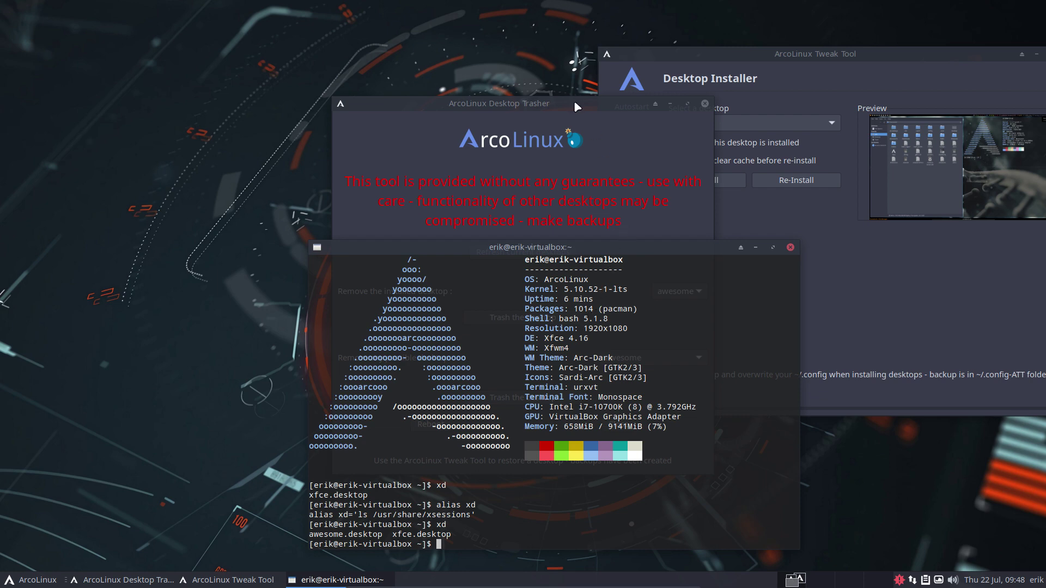
left_click_drag(573, 97, 277, 18)
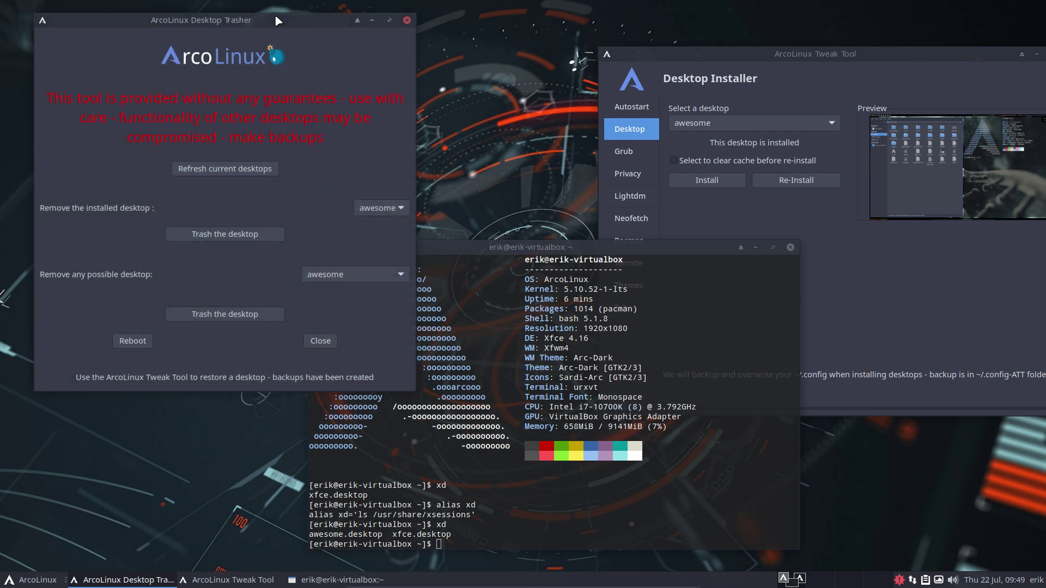
left_click(501, 252)
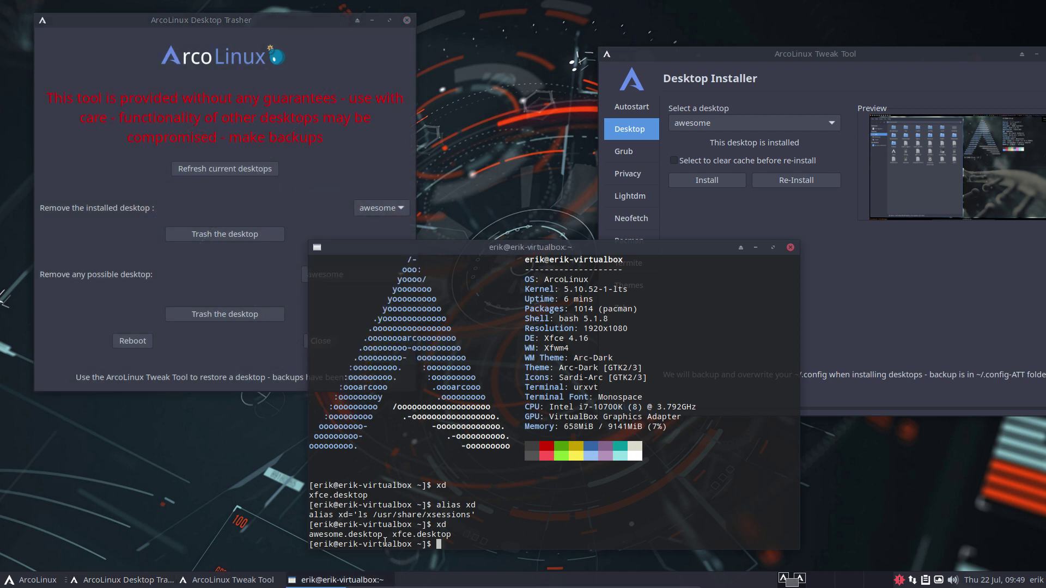
left_click_drag(385, 538, 306, 535)
left_click(310, 204)
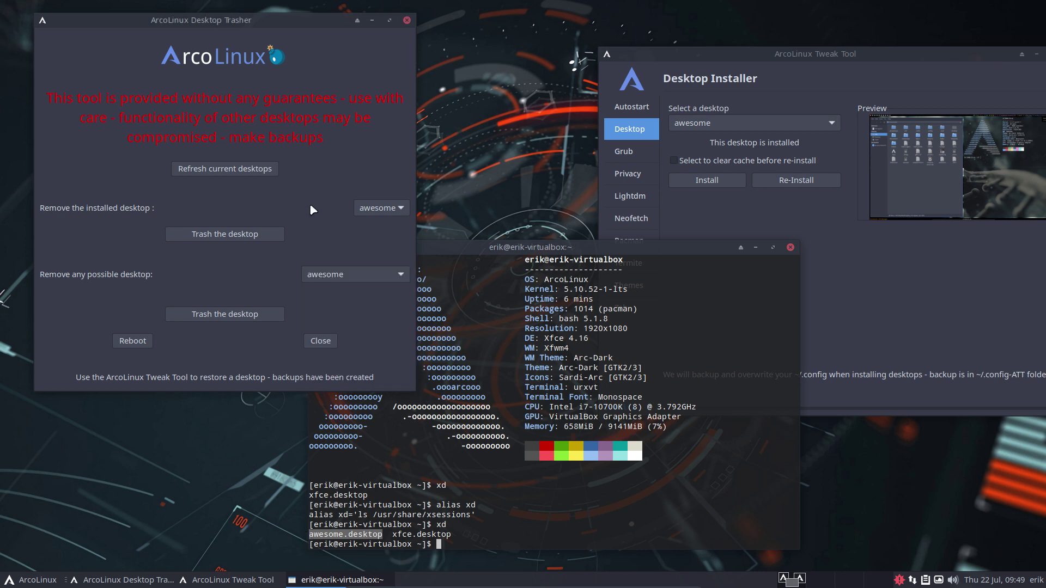
left_click(384, 208)
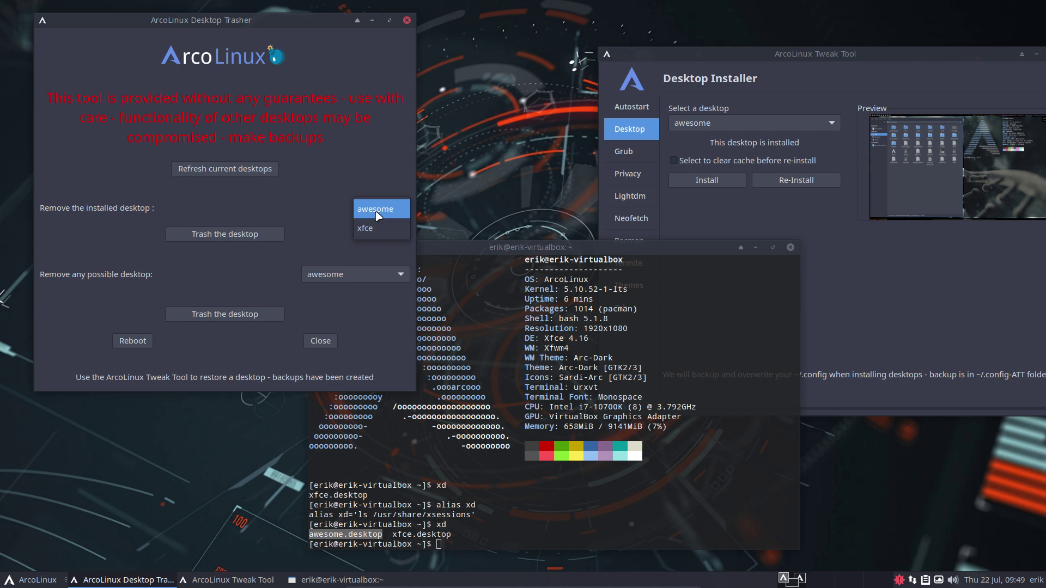
left_click(379, 213)
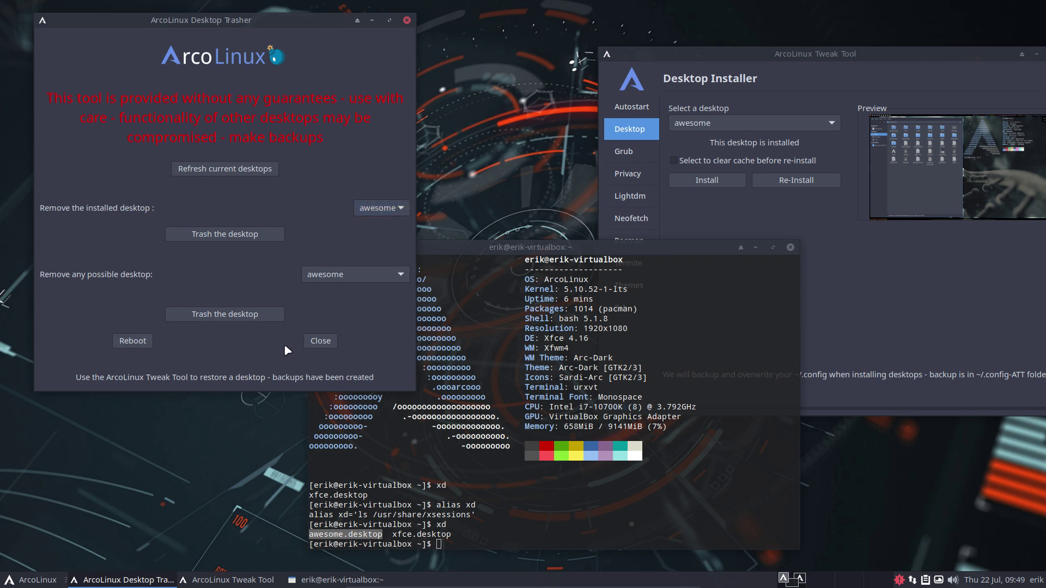
left_click(323, 277)
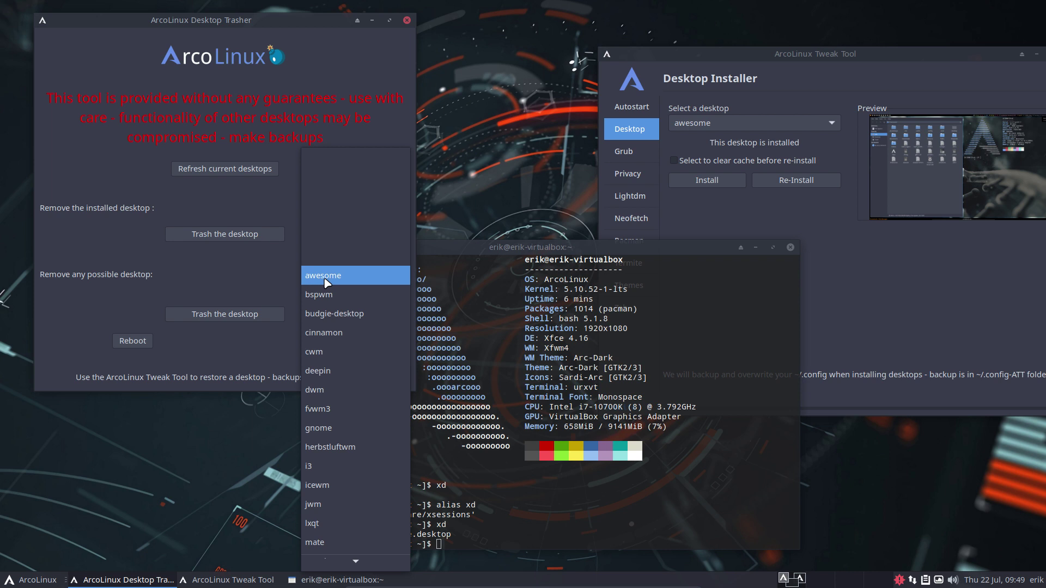
left_click(342, 280)
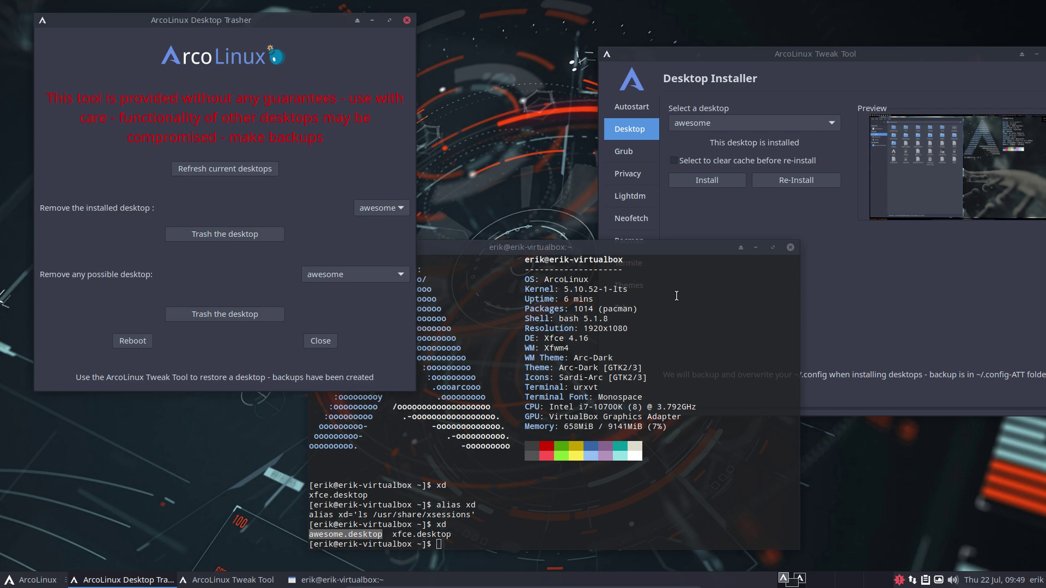
- Close the terminal and rearrange the Tweak Tool and Desktop Trasher windows
left_click(795, 244)
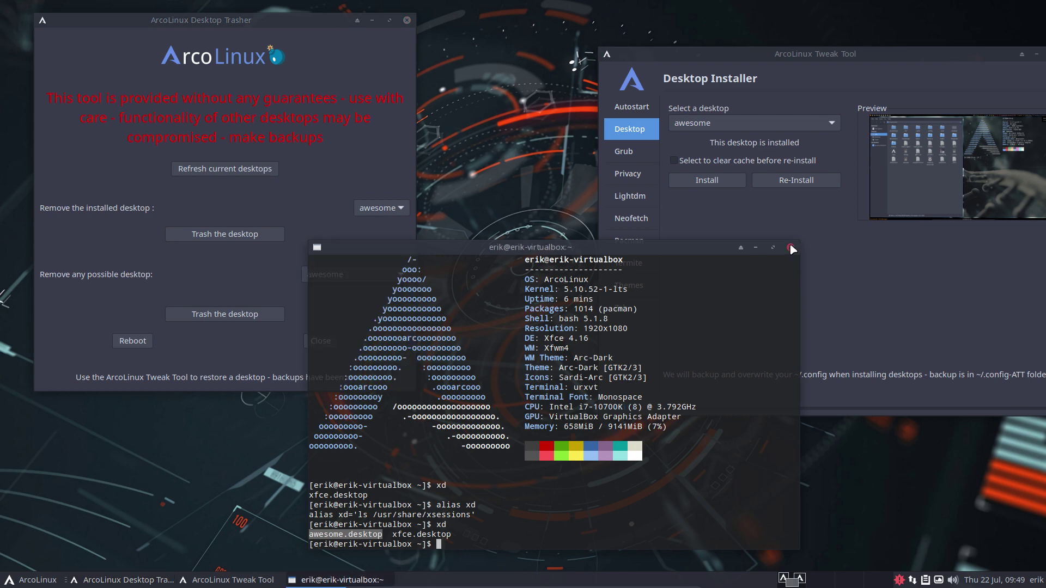
left_click(790, 248)
left_click_drag(846, 53, 762, 23)
left_click_drag(292, 22, 316, 31)
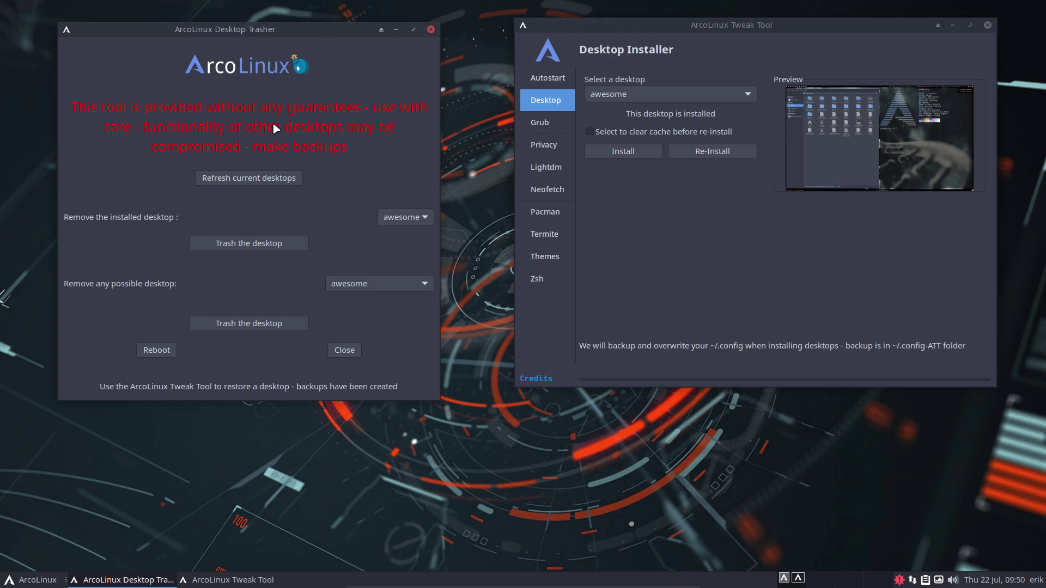
- Select i3 in the Desktop Installer list and install it
left_click(684, 94)
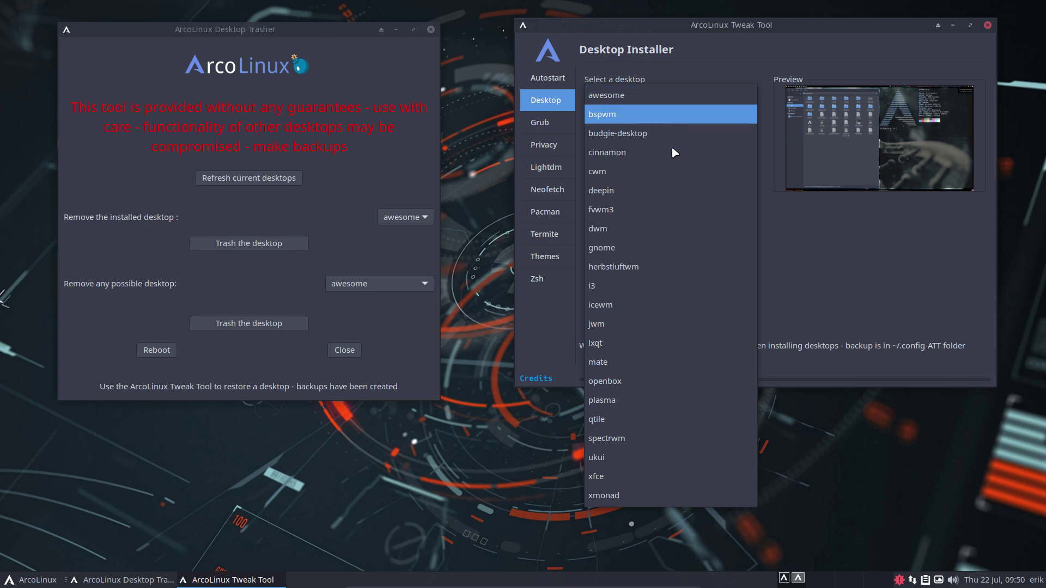
left_click(684, 286)
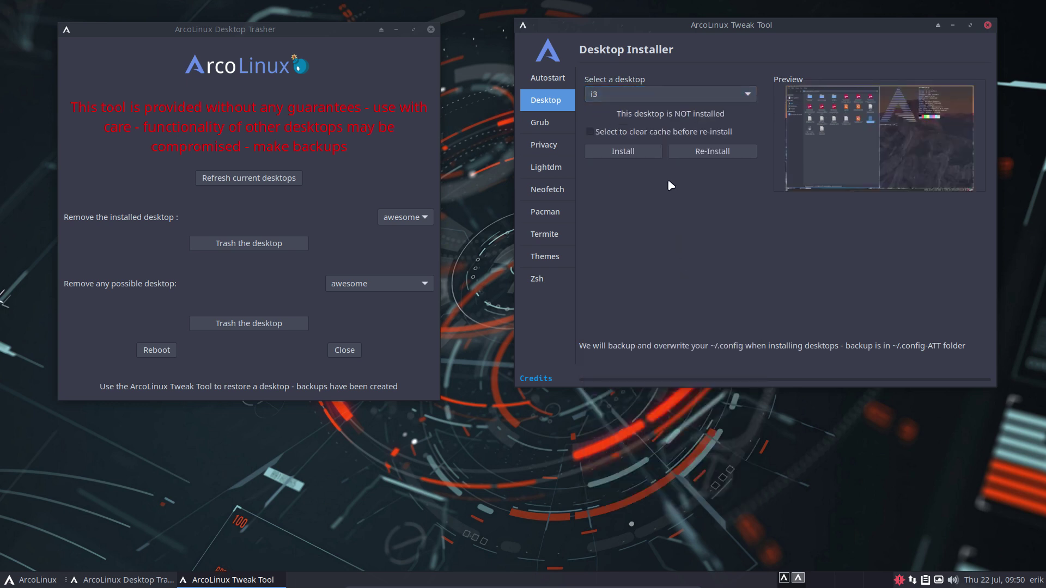
left_click(636, 153)
- Refresh current desktops, select awesome, and trash it, acknowledging the removal message
left_click(240, 181)
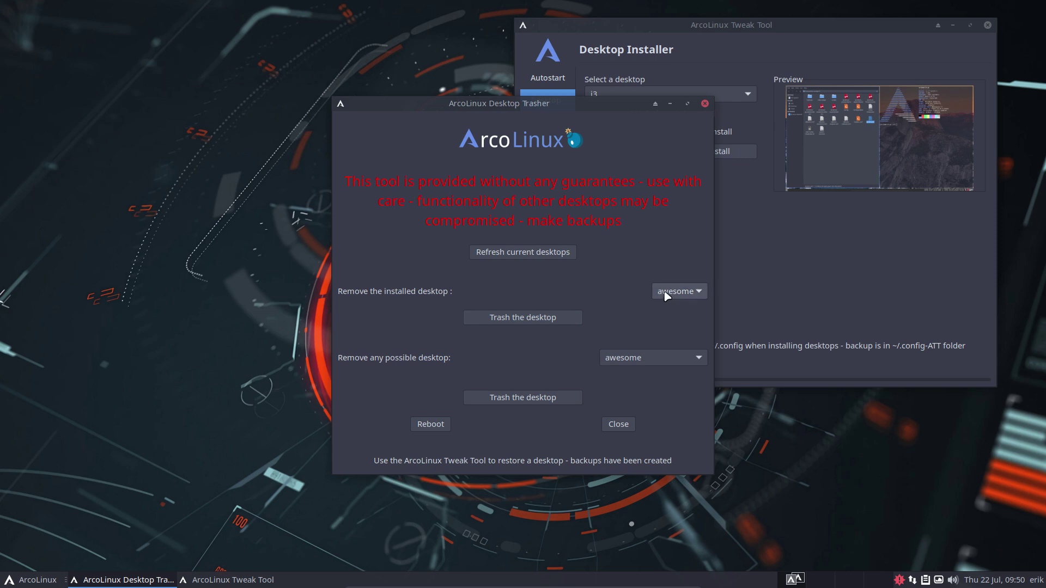
left_click(665, 292)
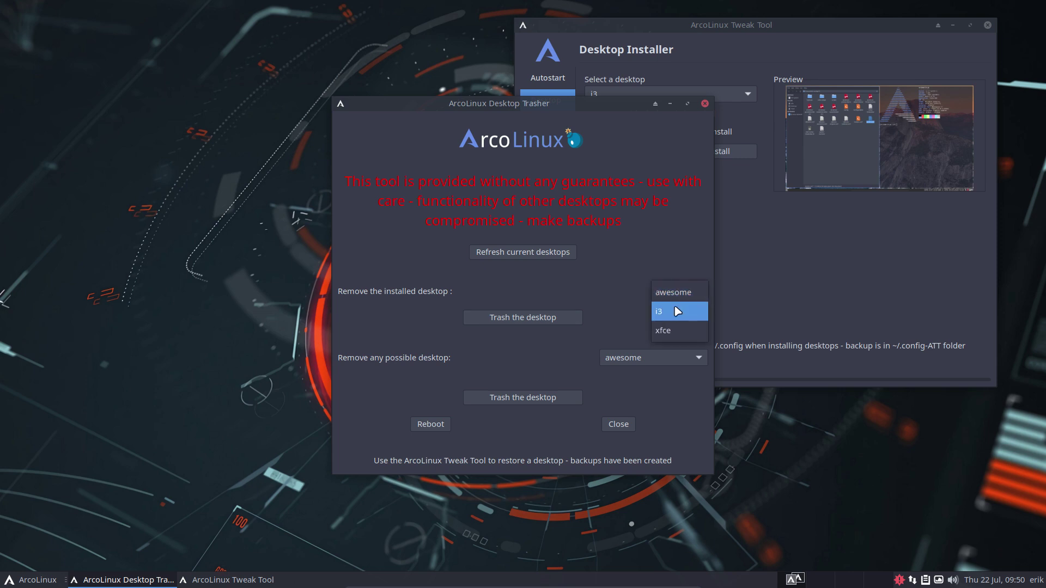
left_click(675, 292)
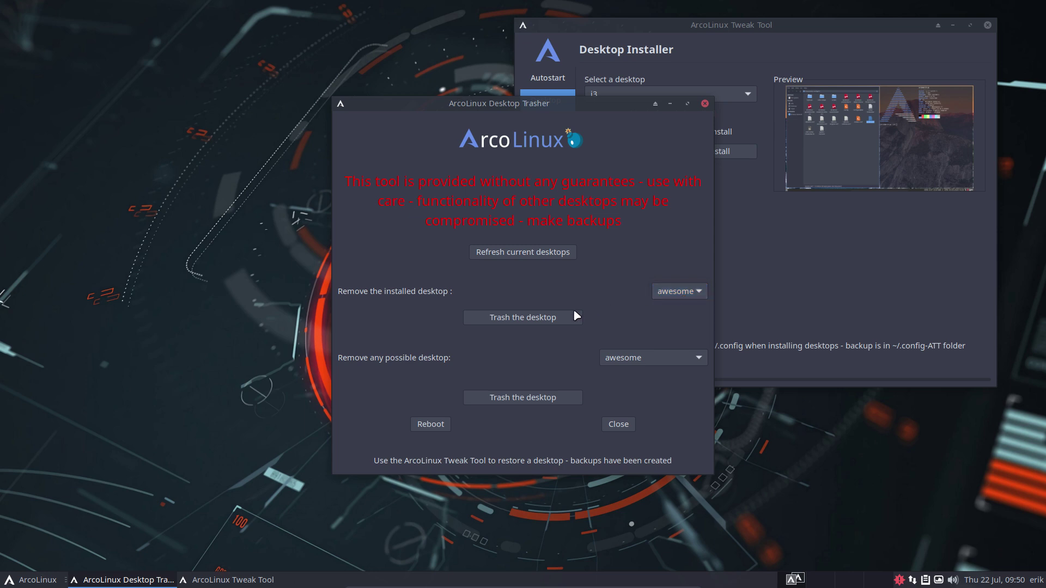
left_click(545, 325)
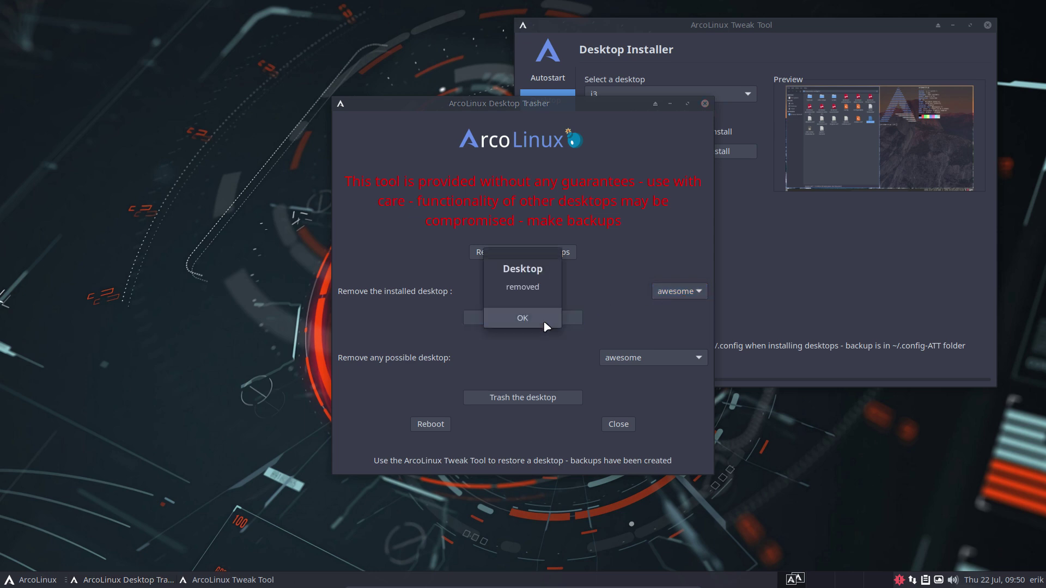
left_click(543, 321)
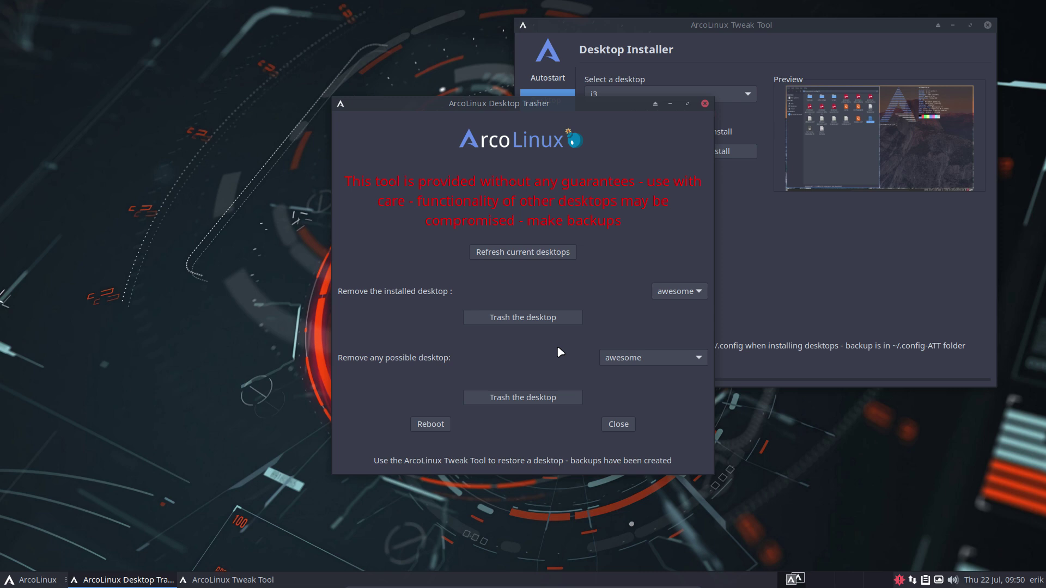
- Refresh again and confirm only i3 and xfce remain installed
left_click(530, 252)
left_click(680, 293)
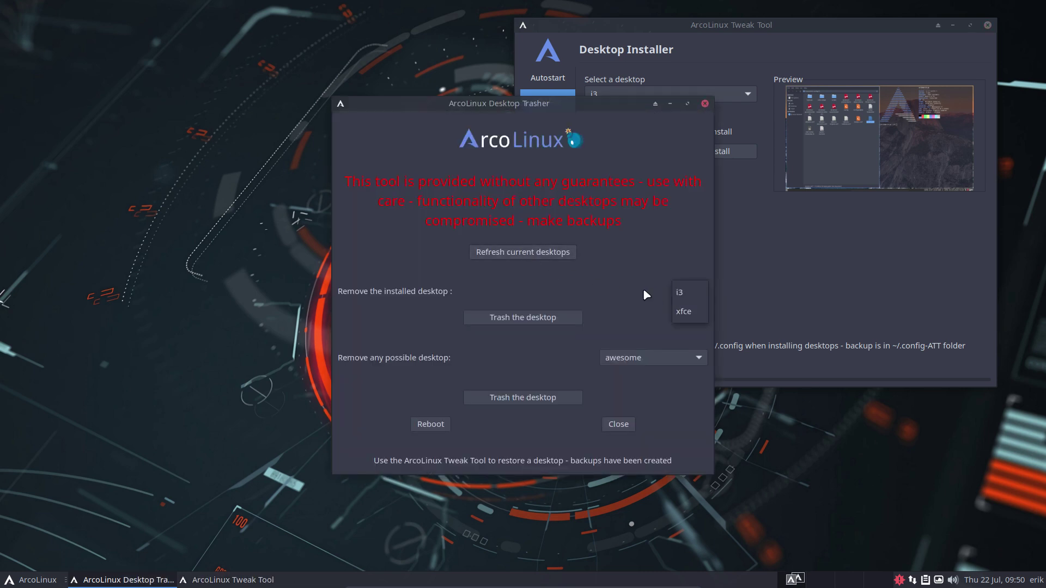
left_click(629, 290)
- Show hidden files in the home folder and inspect the .config-att and .config-trasher backups
key("super+e")
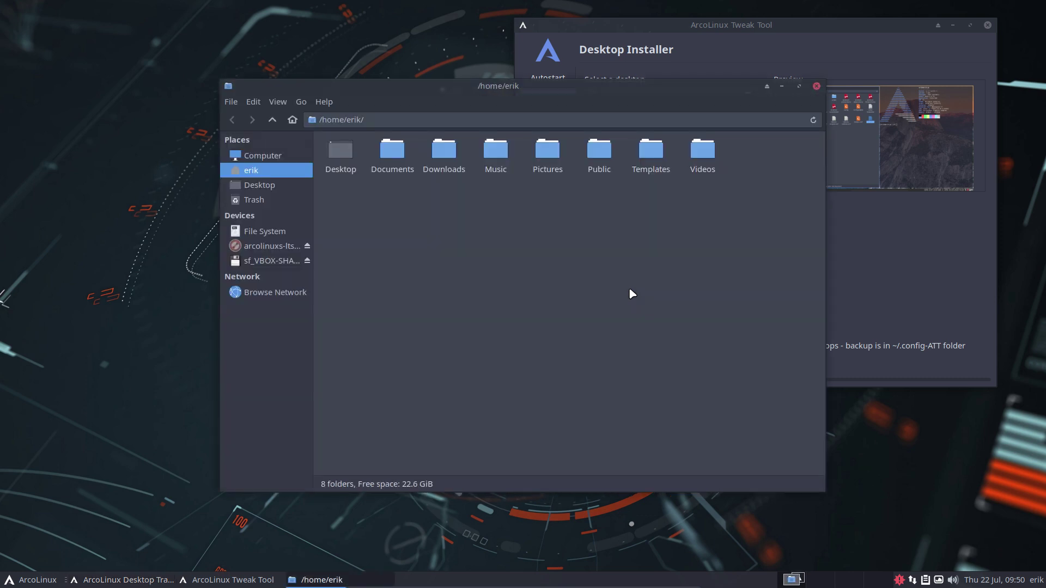
key("ctrl+h")
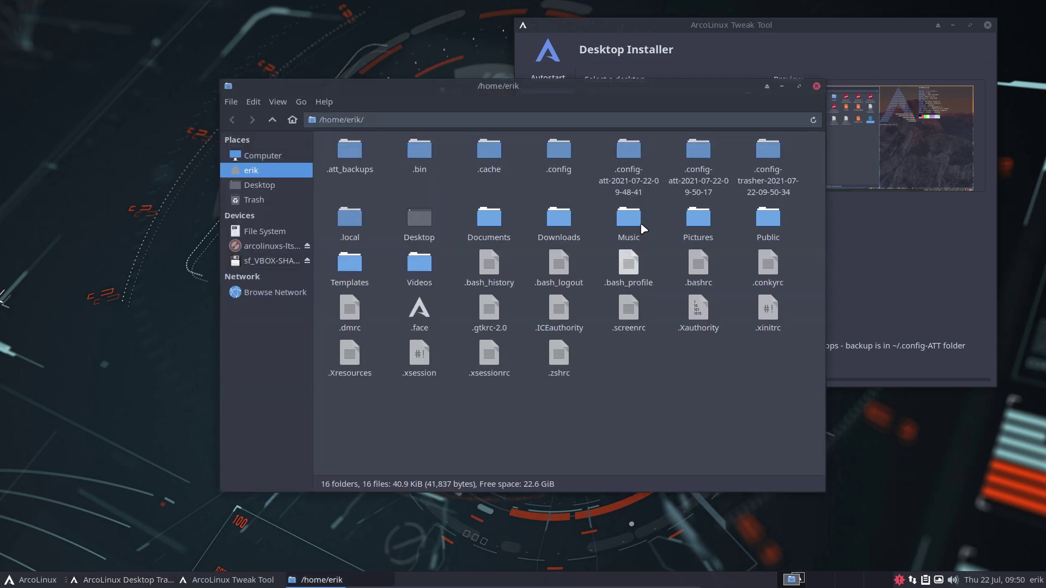
left_click(635, 157)
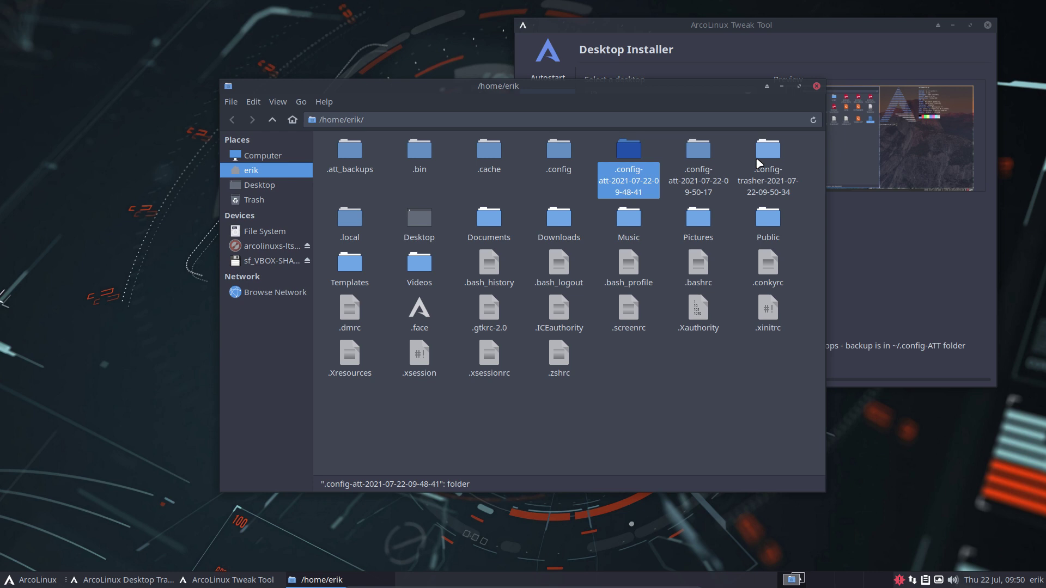
left_click(769, 159)
left_click_drag(770, 159, 646, 185)
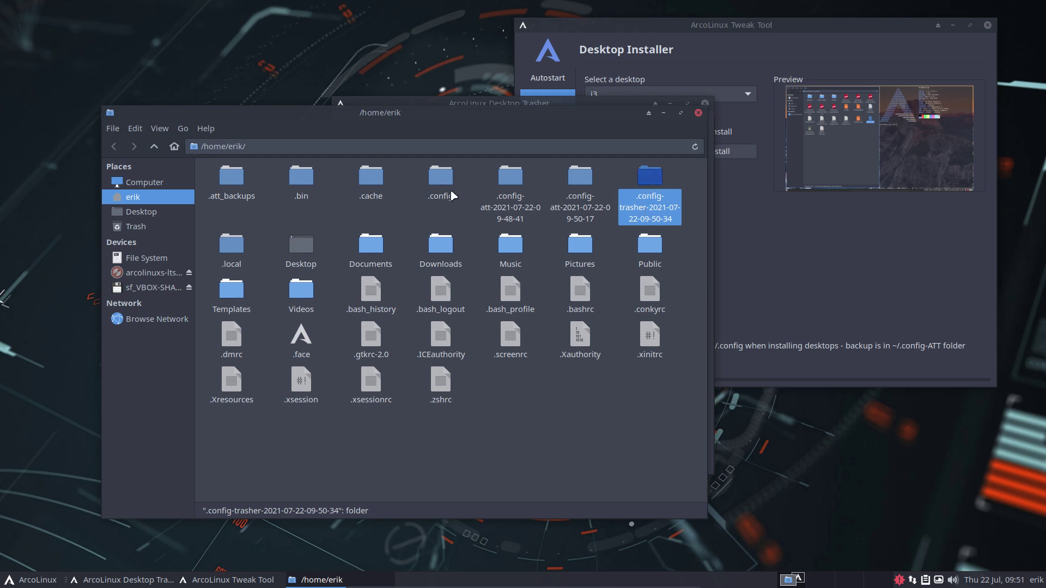
left_click(450, 192)
left_click(656, 191)
left_click_drag(470, 113, 464, 124)
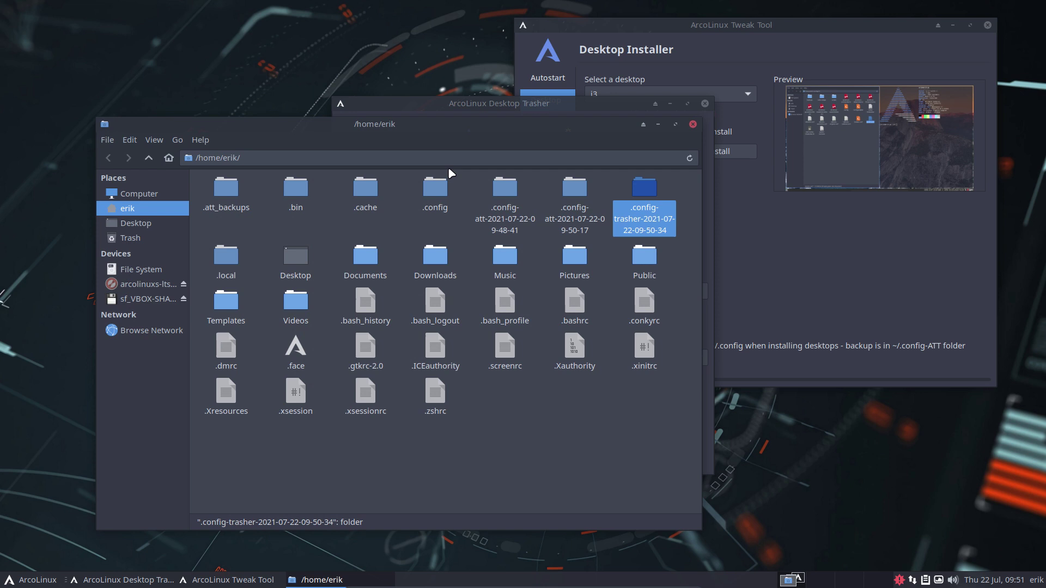
- Open .config to check the i3 folder, return home, and close the file manager
double_click(436, 187)
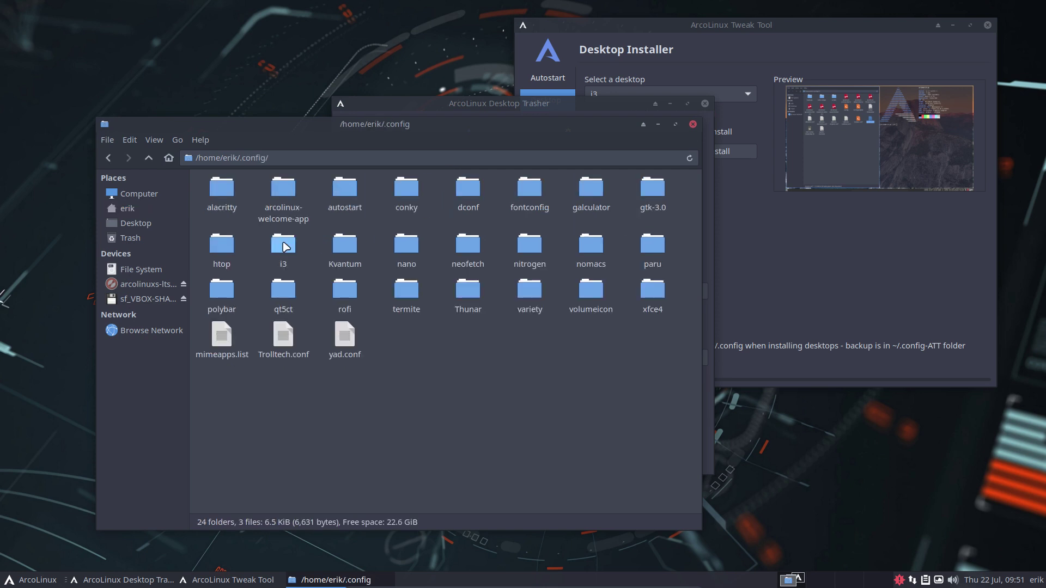
left_click(284, 253)
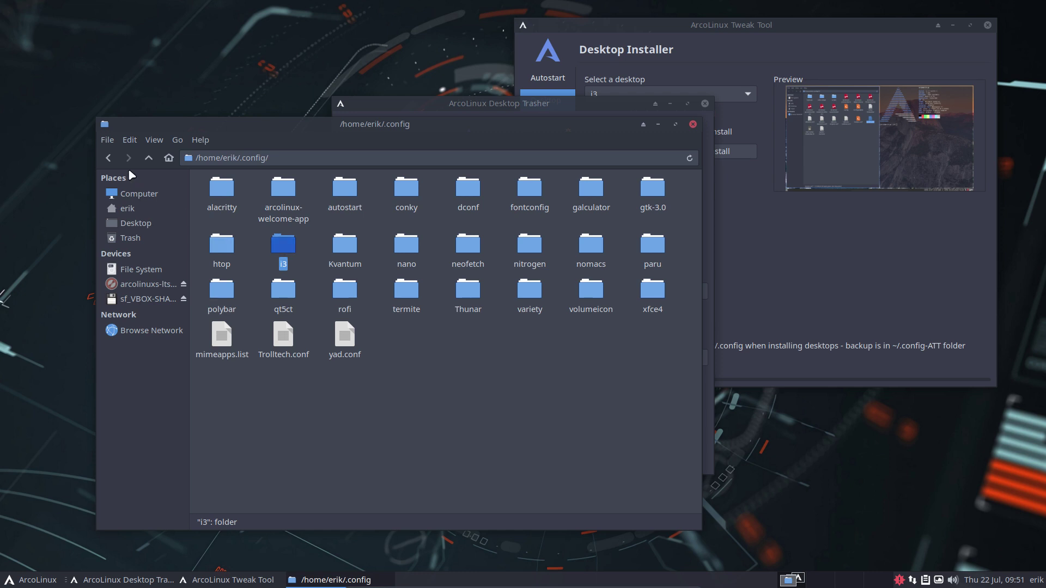
left_click(148, 159)
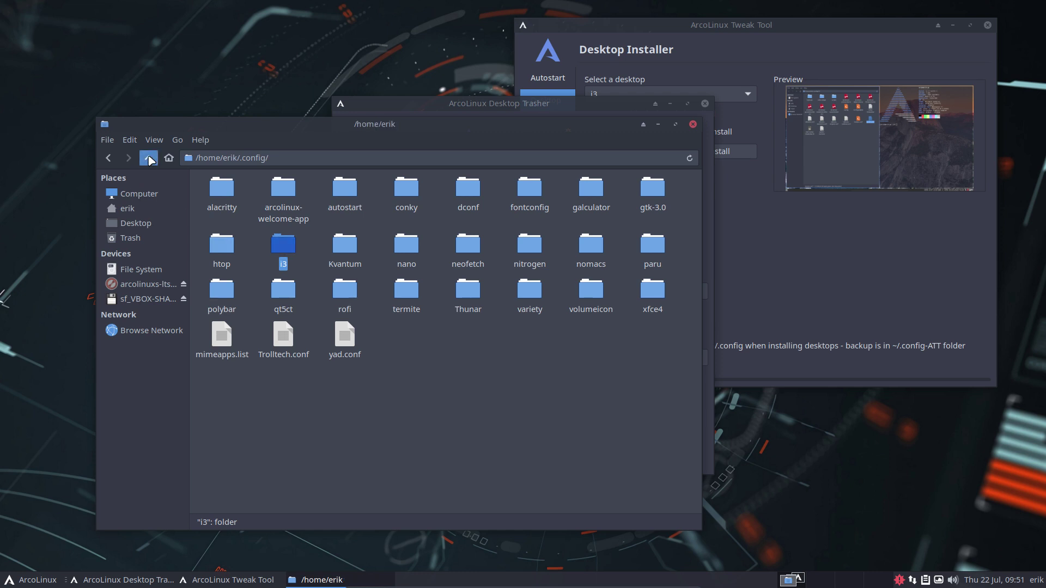
left_click(692, 124)
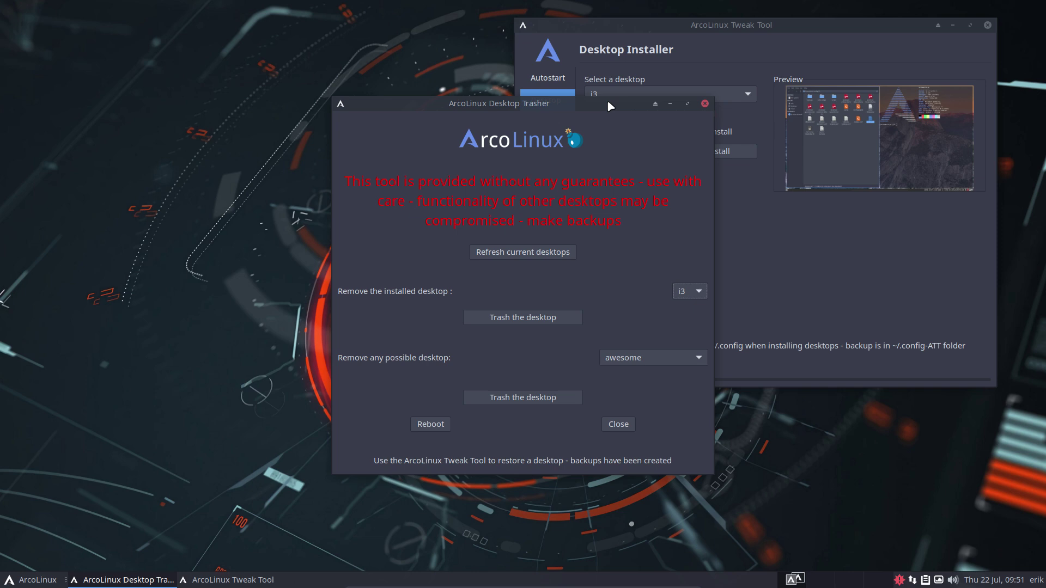
- Move the Trasher aside, then pick dwm in the Desktop Installer and install it
left_click_drag(608, 105, 342, 62)
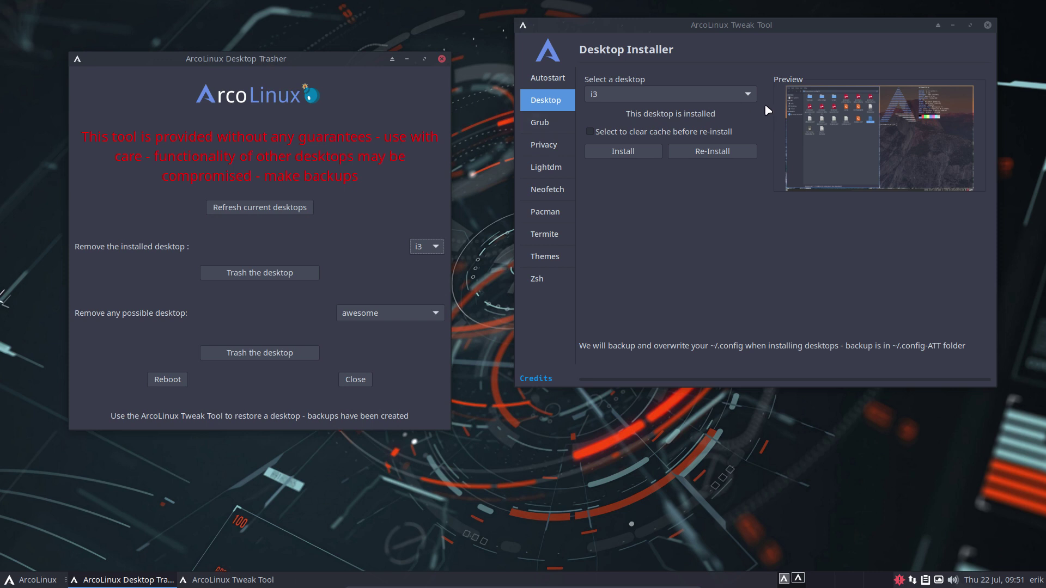
left_click(680, 96)
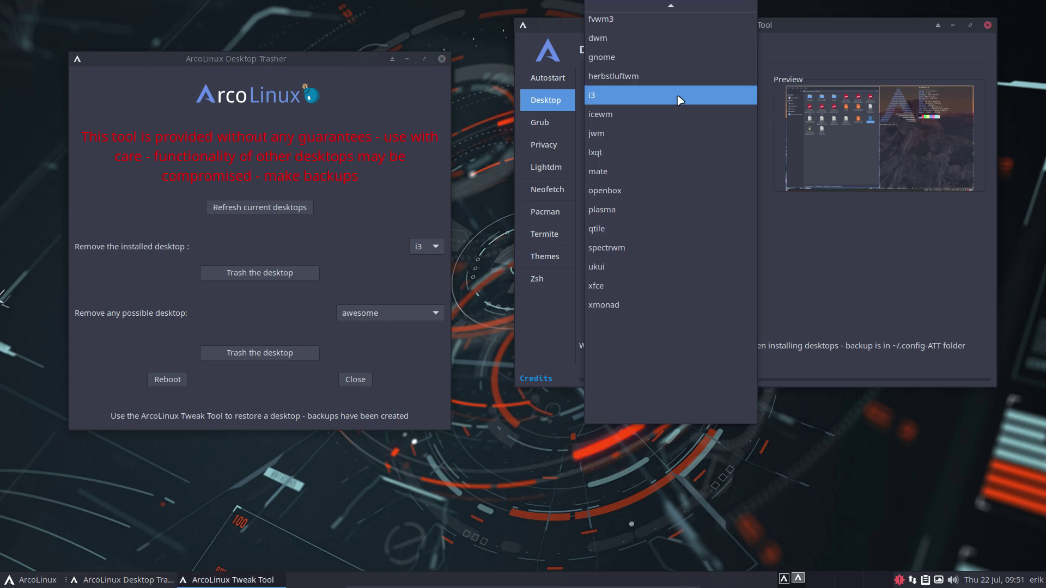
left_click(634, 36)
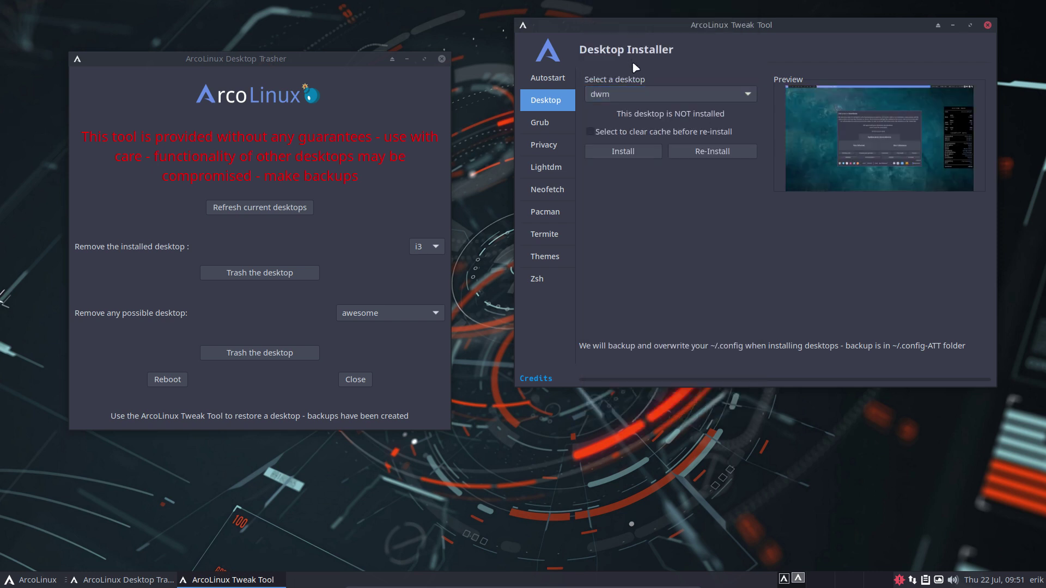
left_click(634, 154)
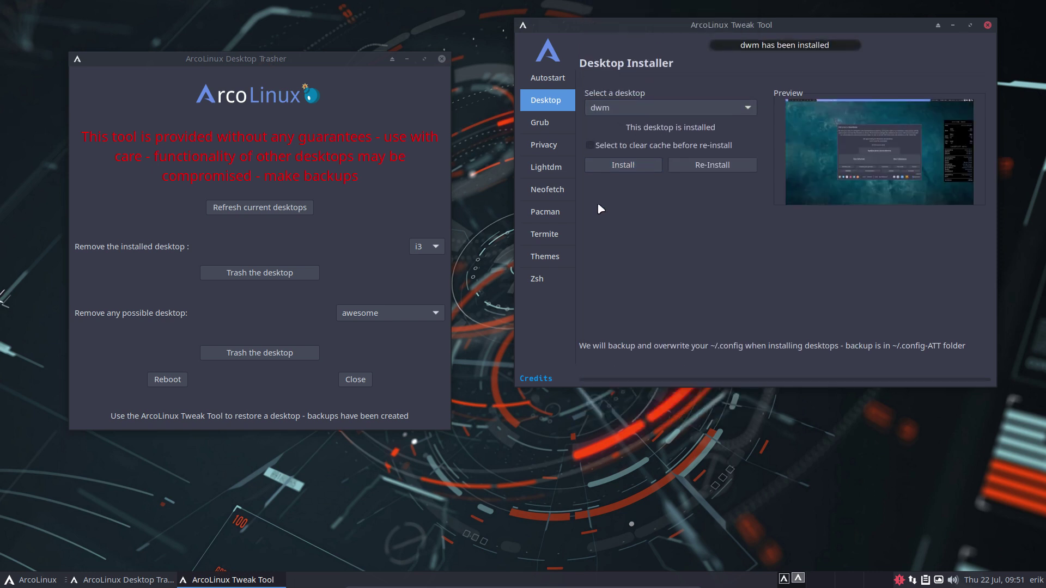
left_click(352, 220)
- Refresh the installed desktops, keep dwm selected and trash it, acknowledging the message
left_click(254, 208)
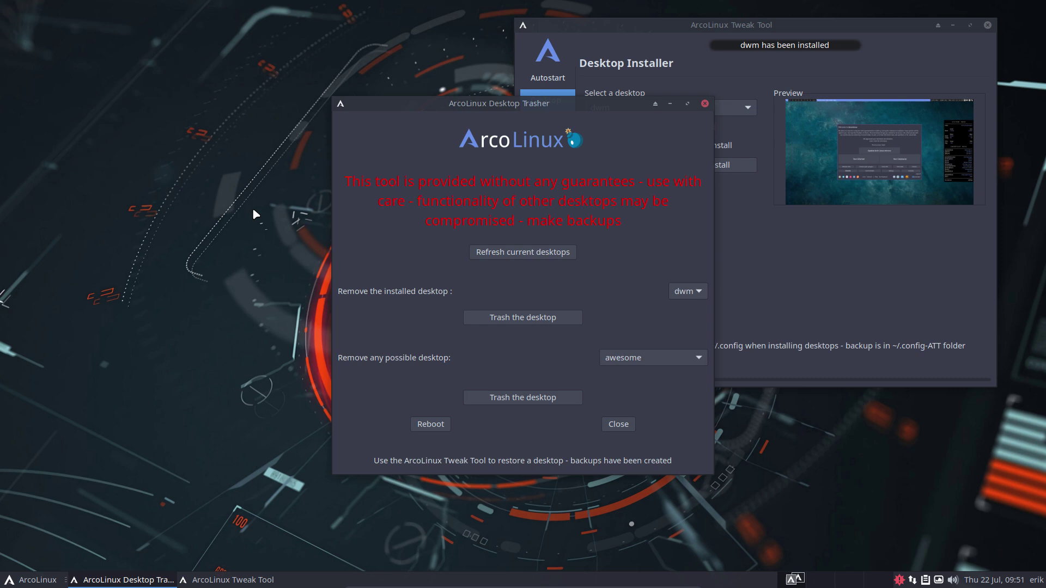
left_click(687, 291)
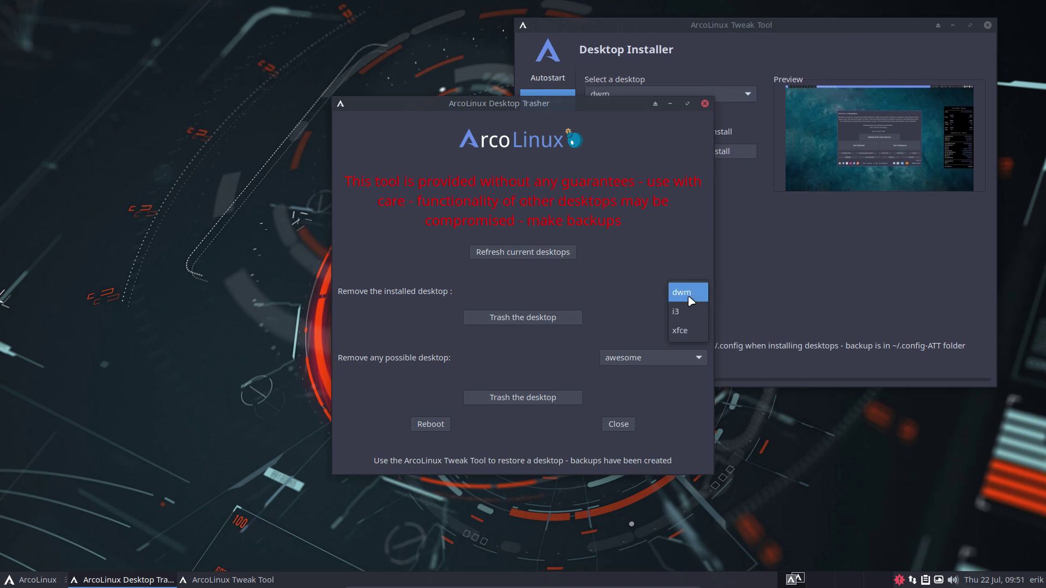
left_click(551, 321)
left_click(551, 321)
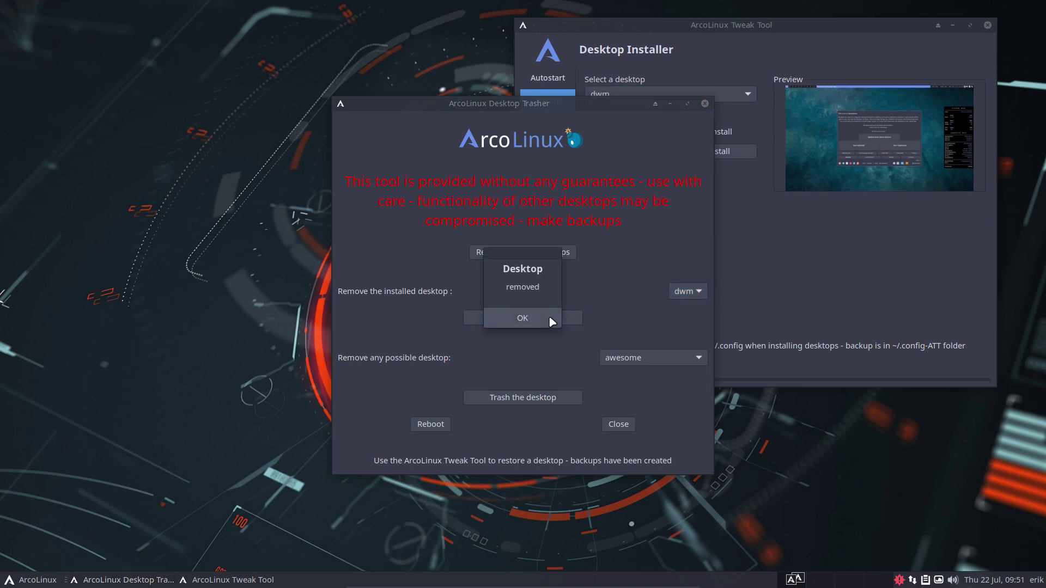
left_click(549, 321)
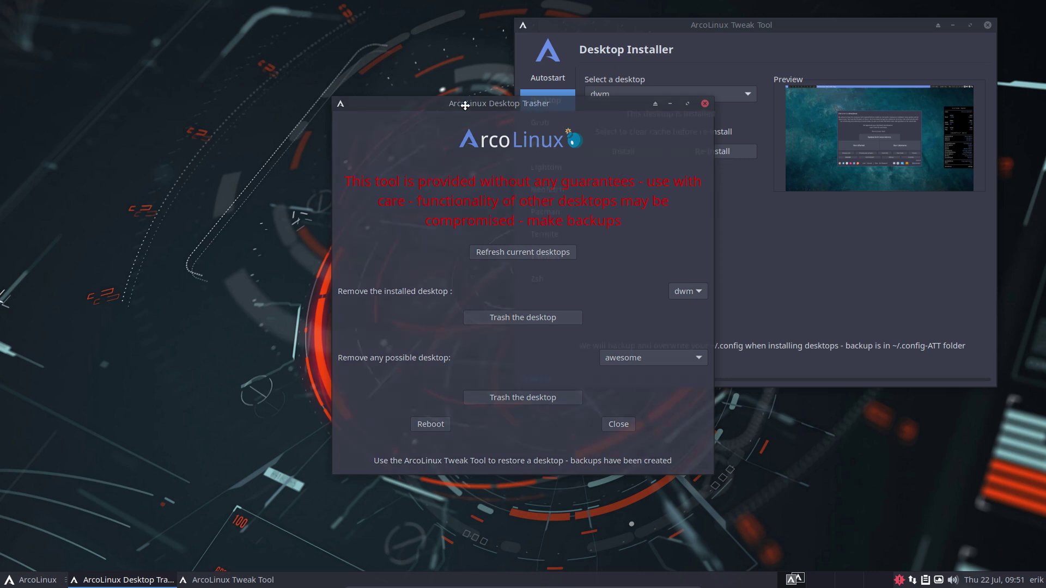
- Refresh again to confirm only i3 and xfce remain, then move the Trasher left
left_click_drag(539, 105, 253, 66)
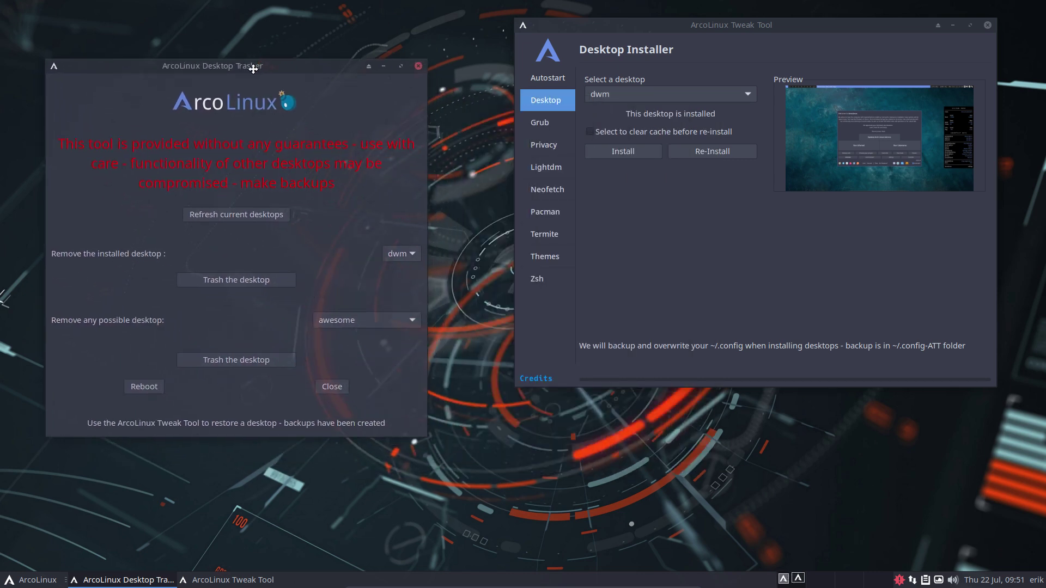
left_click(256, 214)
left_click(685, 296)
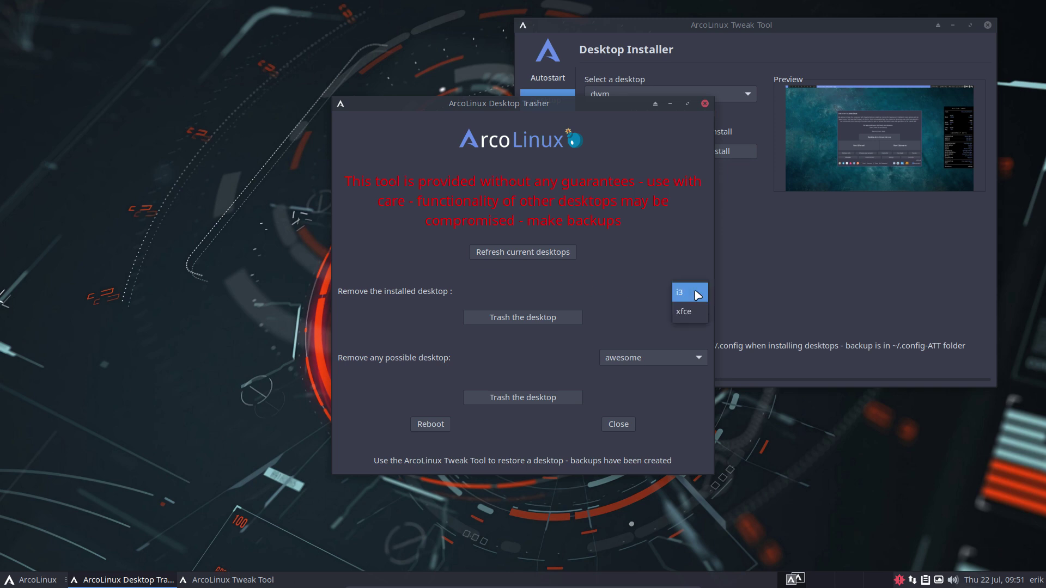
left_click(673, 265)
left_click_drag(493, 100, 239, 43)
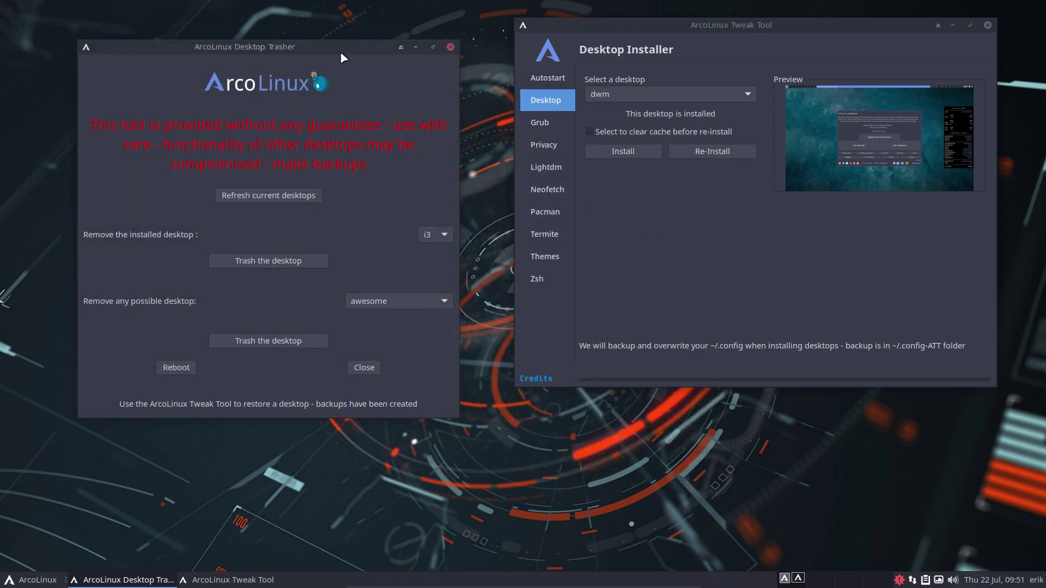
left_click(627, 94)
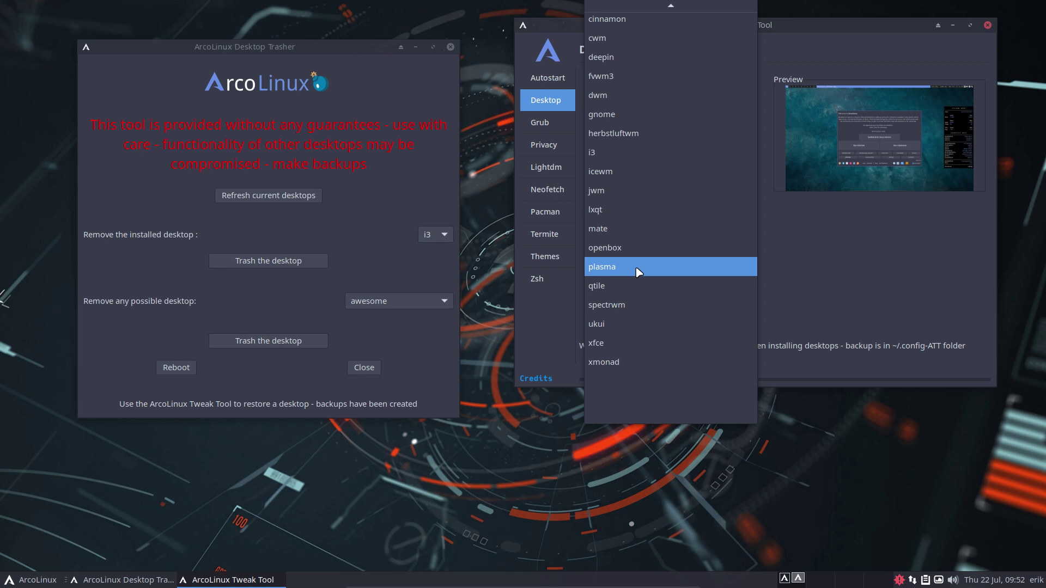
left_click(358, 235)
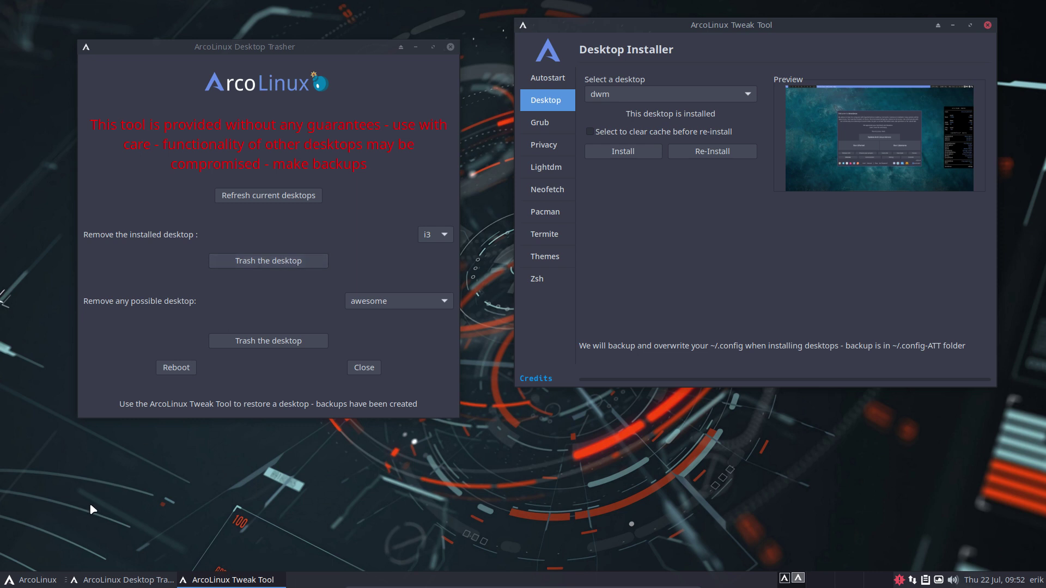
- Open the Whisker Menu and browse the System, Settings, Office, Multimedia, Graphics and Accessories categories
left_click(22, 582)
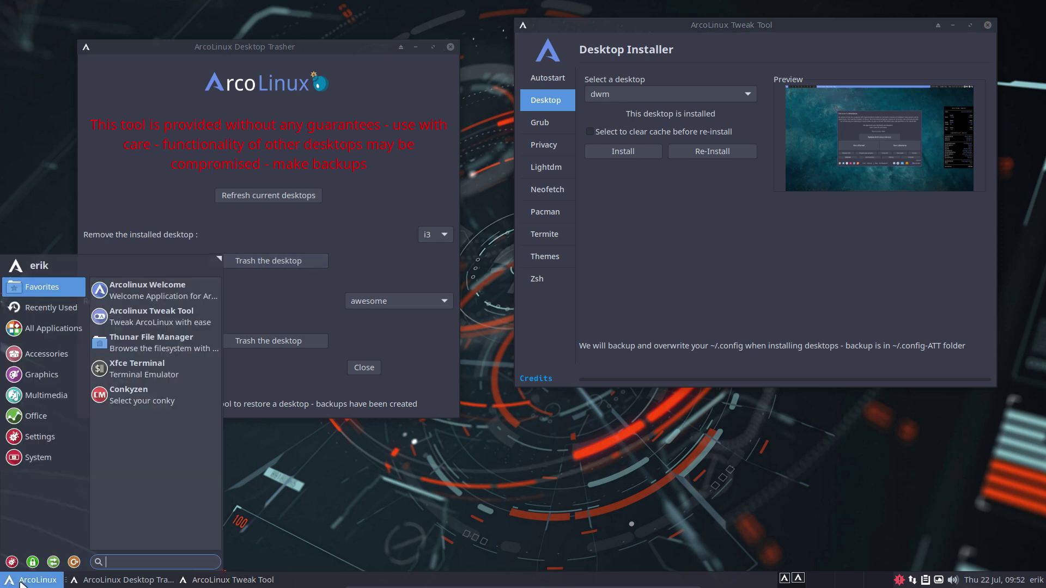
left_click(42, 454)
left_click(55, 438)
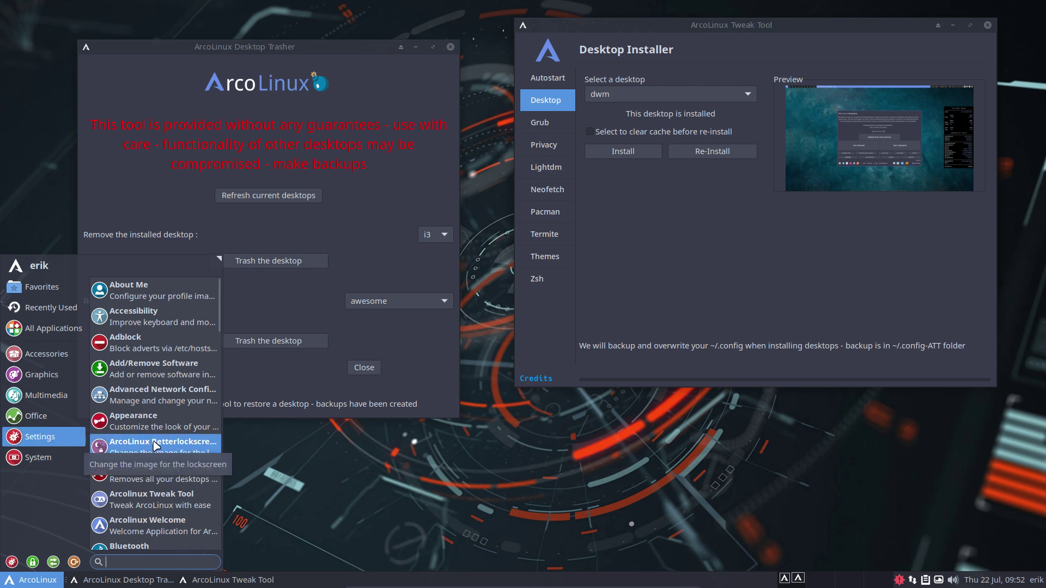
left_click(41, 420)
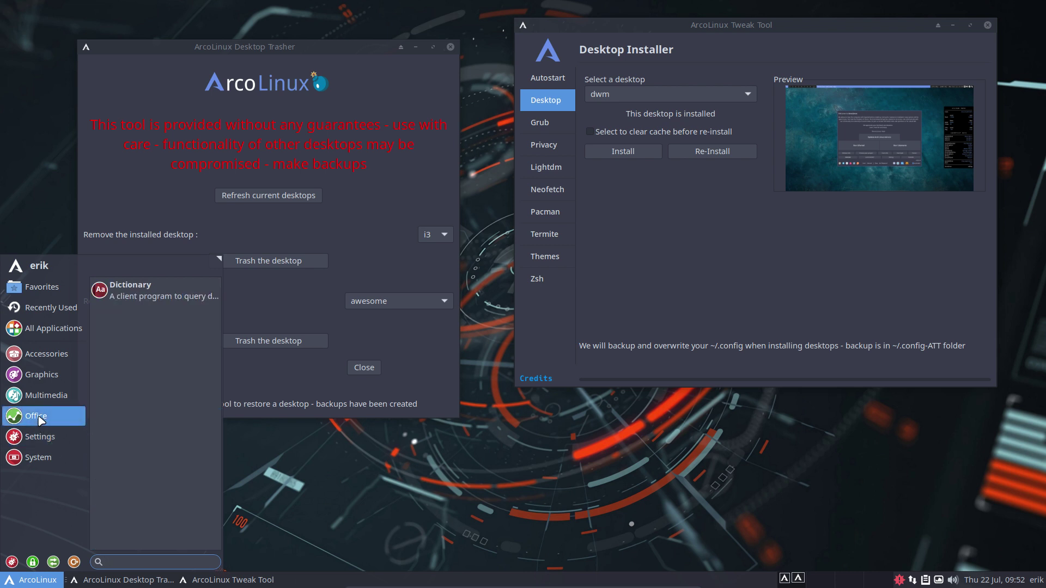
left_click(54, 397)
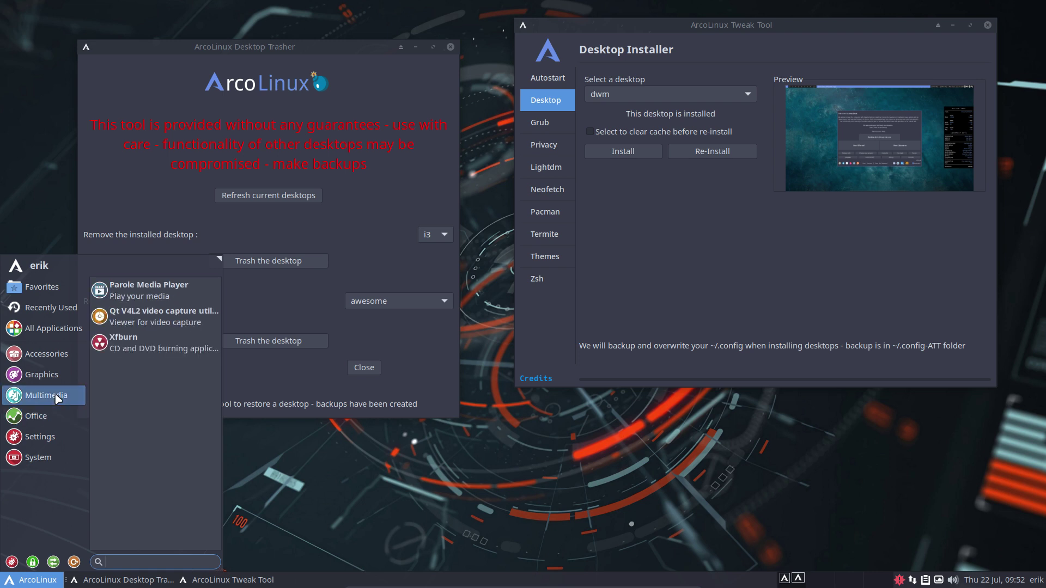
left_click(54, 378)
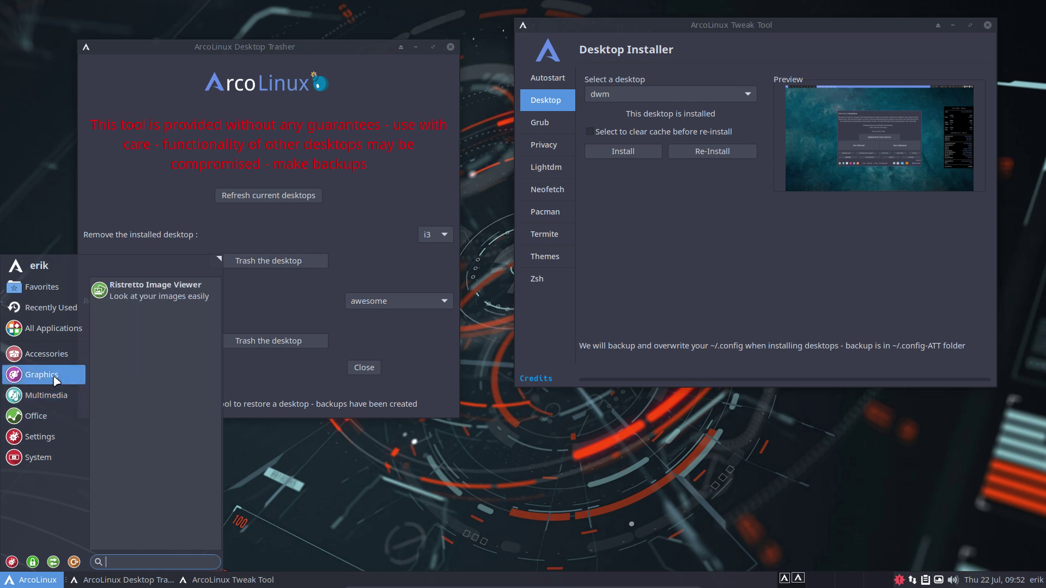
left_click(53, 357)
scroll(139, 436, "down", 5)
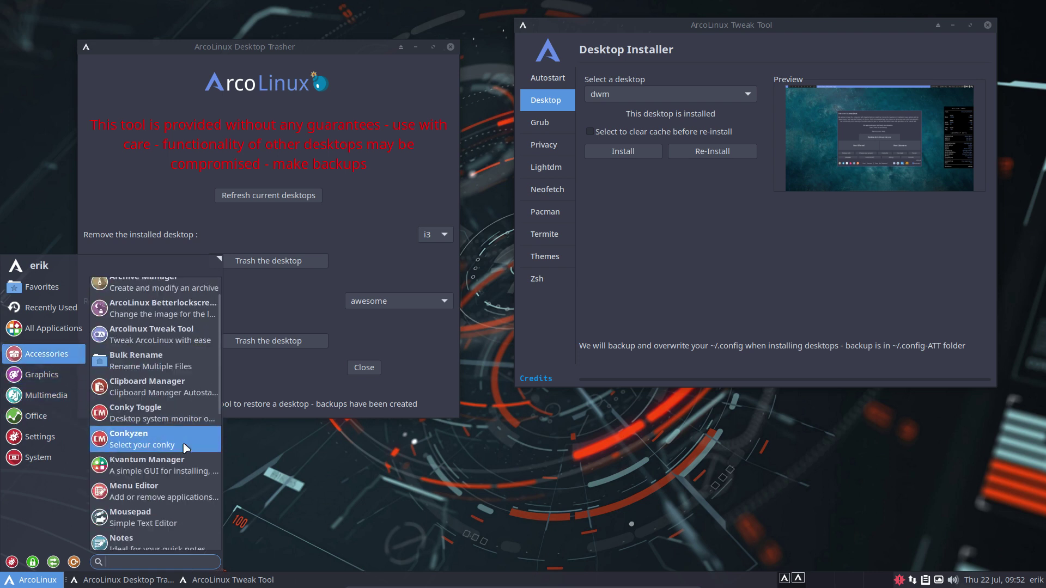
scroll(136, 436, "down", 5)
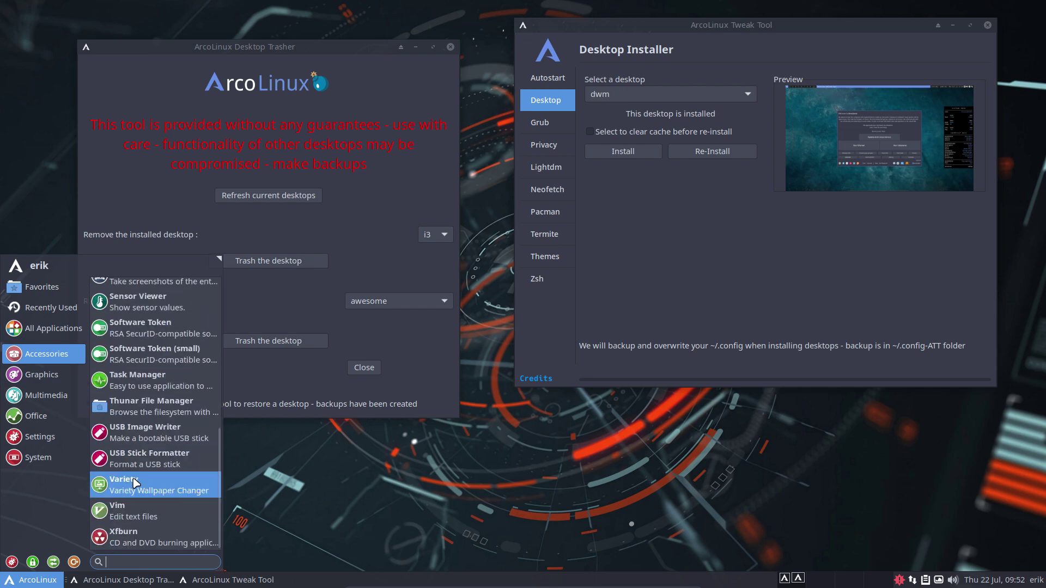
scroll(135, 483, "up", 10)
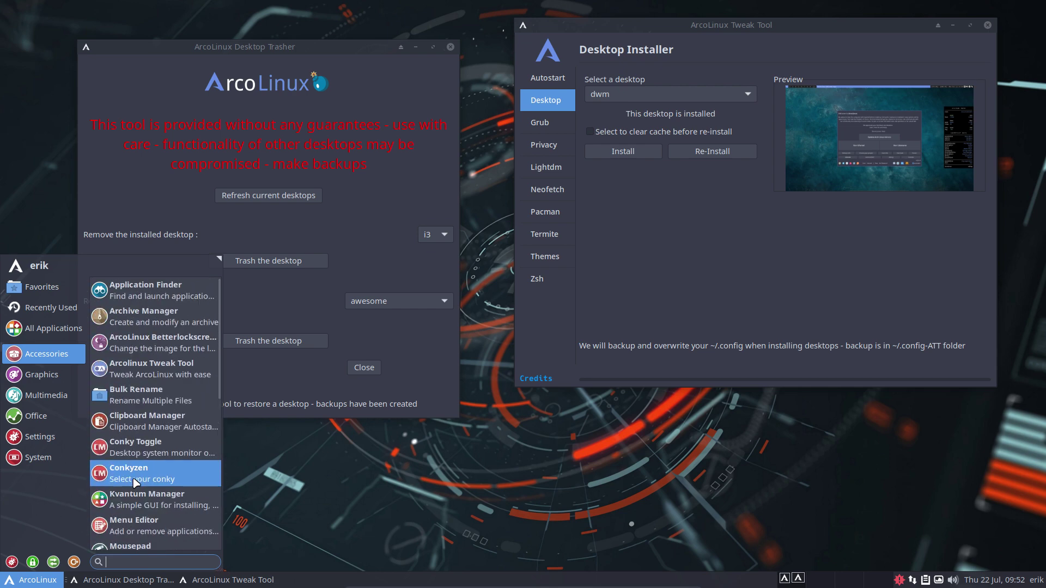
- Scroll through All Applications and Accessories, then dismiss the menu to bring Desktop Trasher forward
left_click(56, 332)
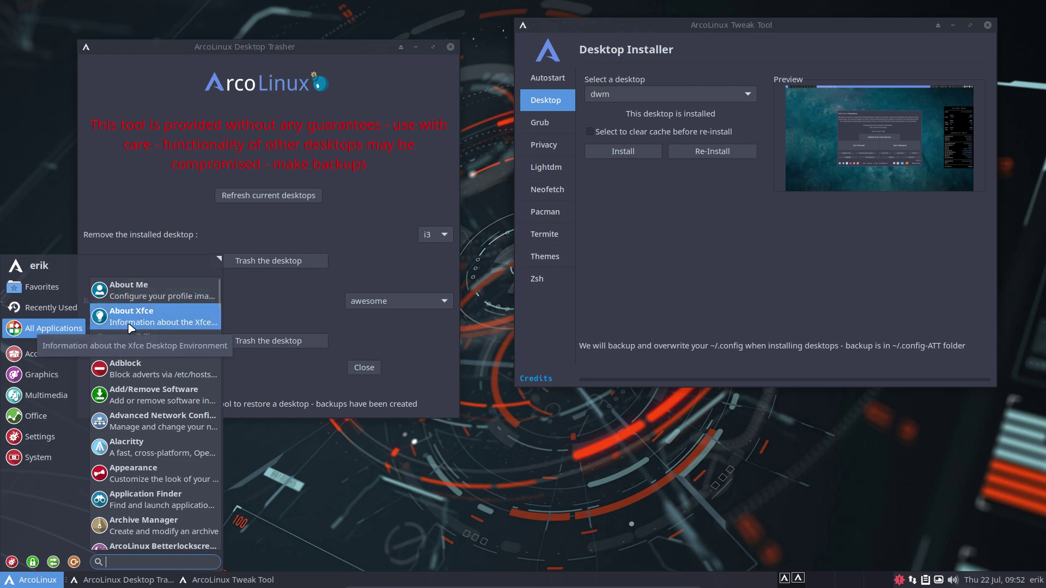
scroll(131, 337, "down", 10)
scroll(140, 410, "down", 1)
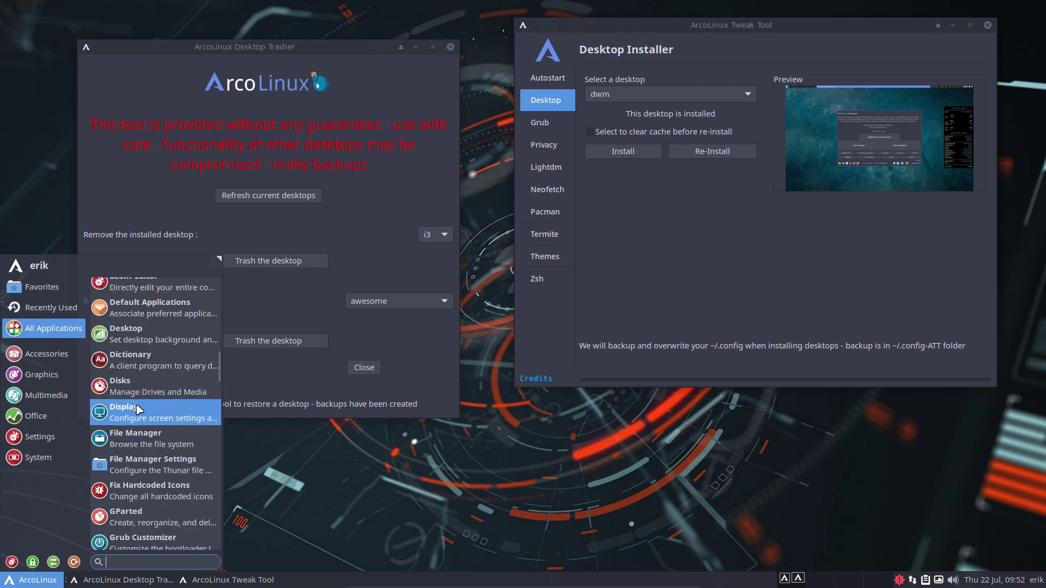
scroll(139, 410, "down", 5)
scroll(138, 410, "up", 2)
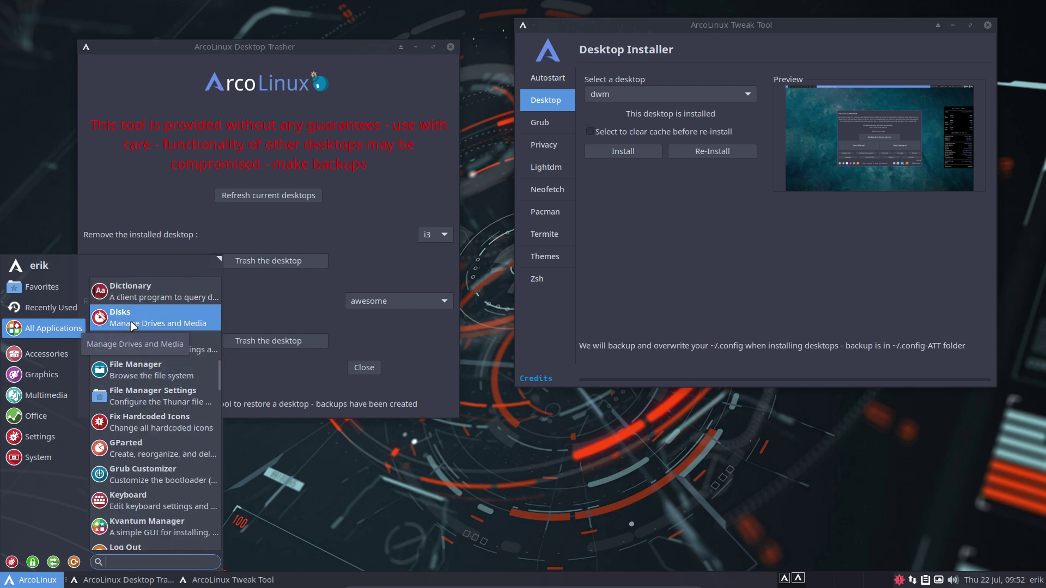
scroll(132, 326, "down", 4)
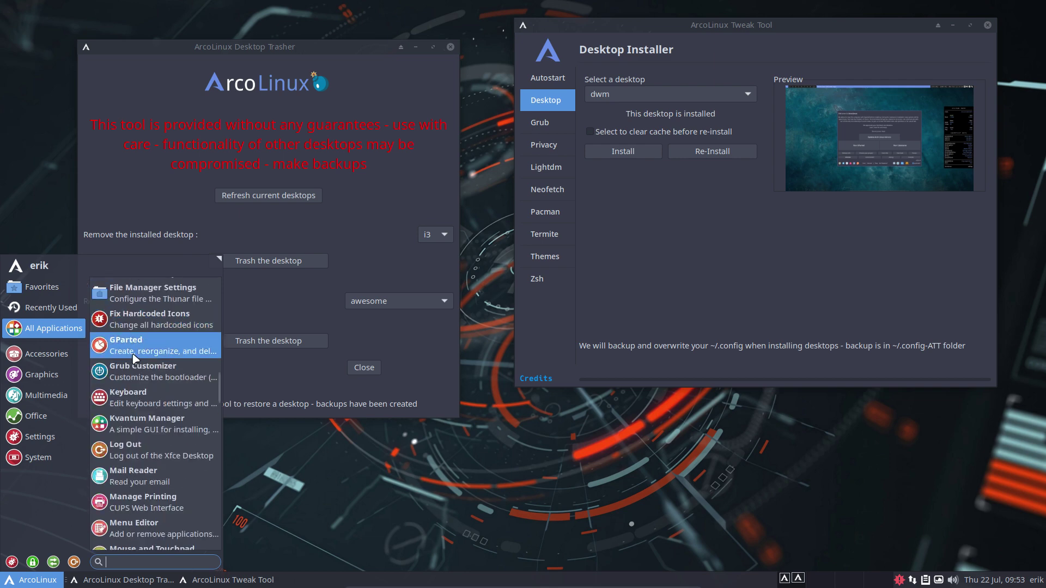
scroll(134, 360, "down", 1)
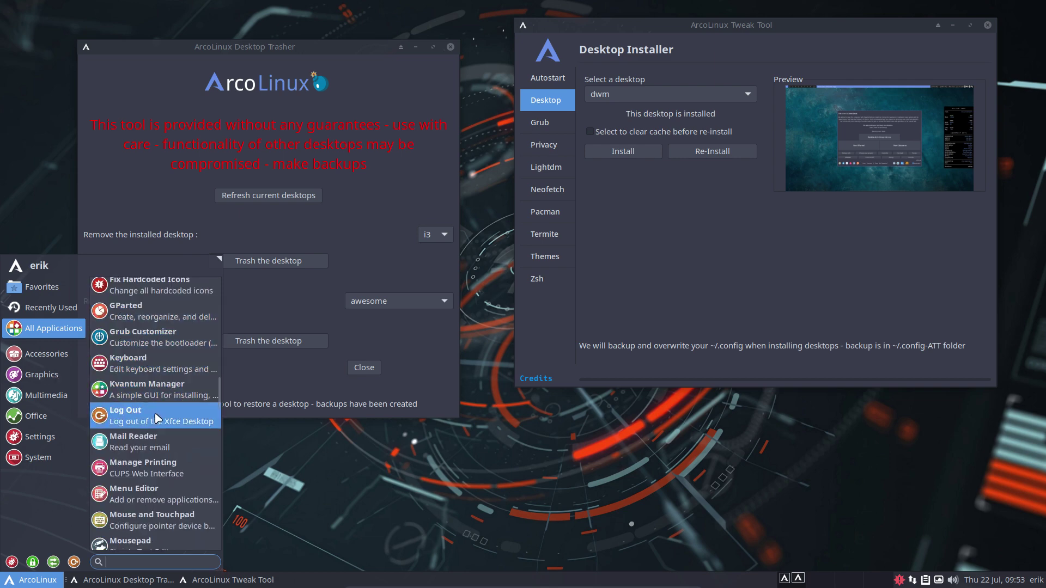
scroll(157, 419, "down", 4)
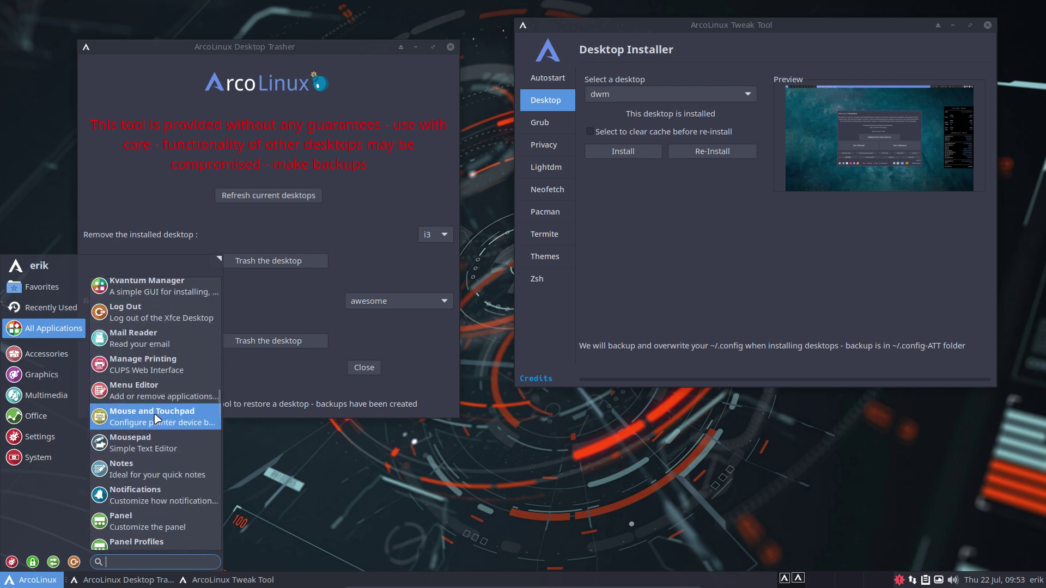
left_click(61, 351)
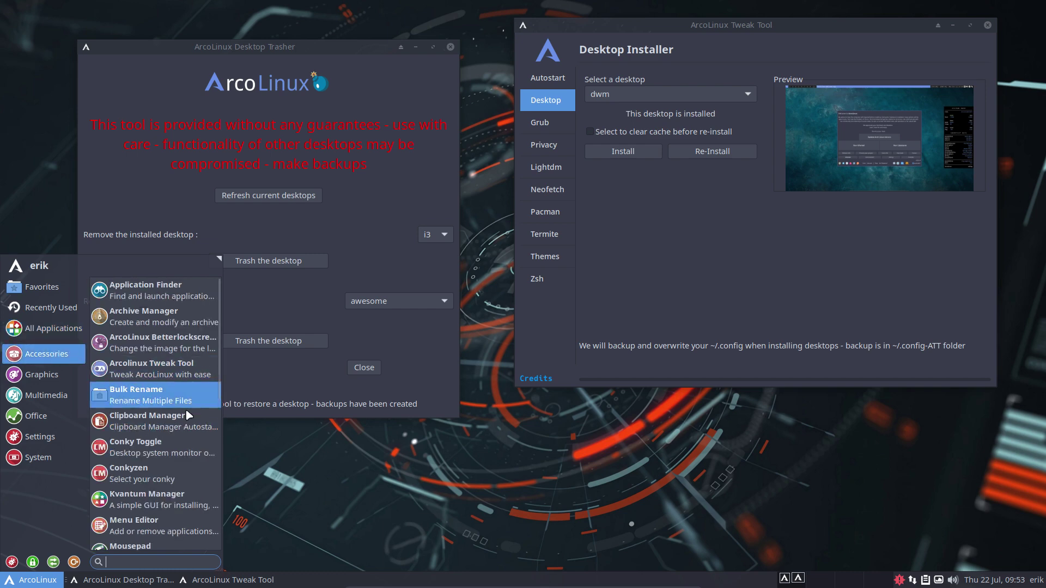
scroll(169, 425, "down", 12)
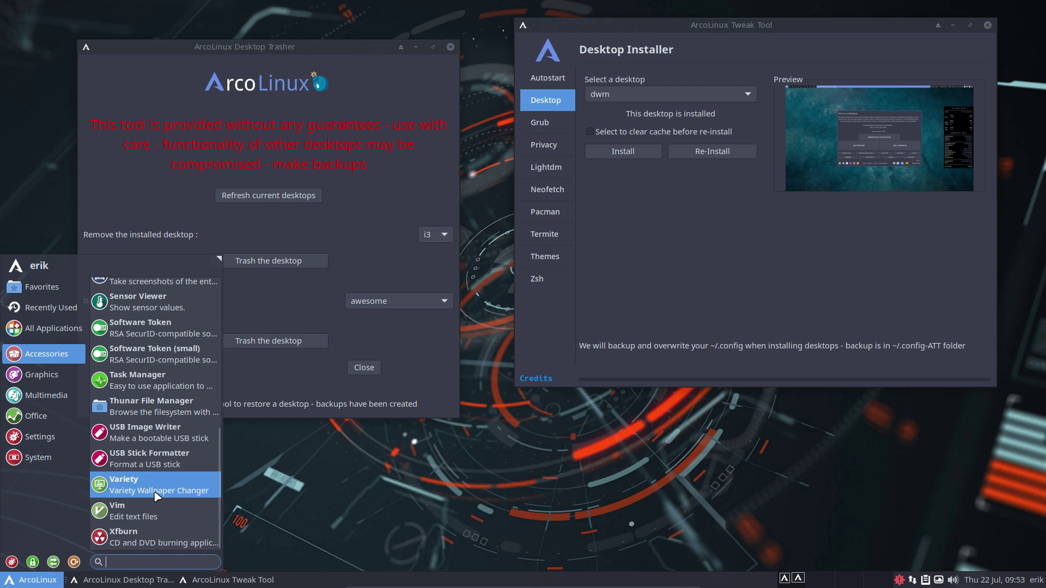
mouse_move(48, 380)
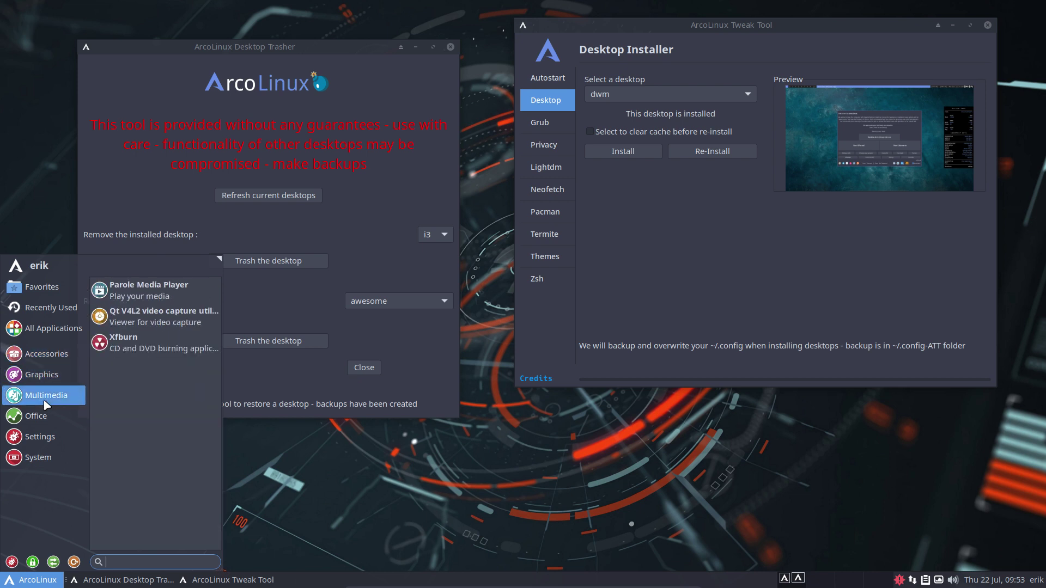
mouse_move(48, 416)
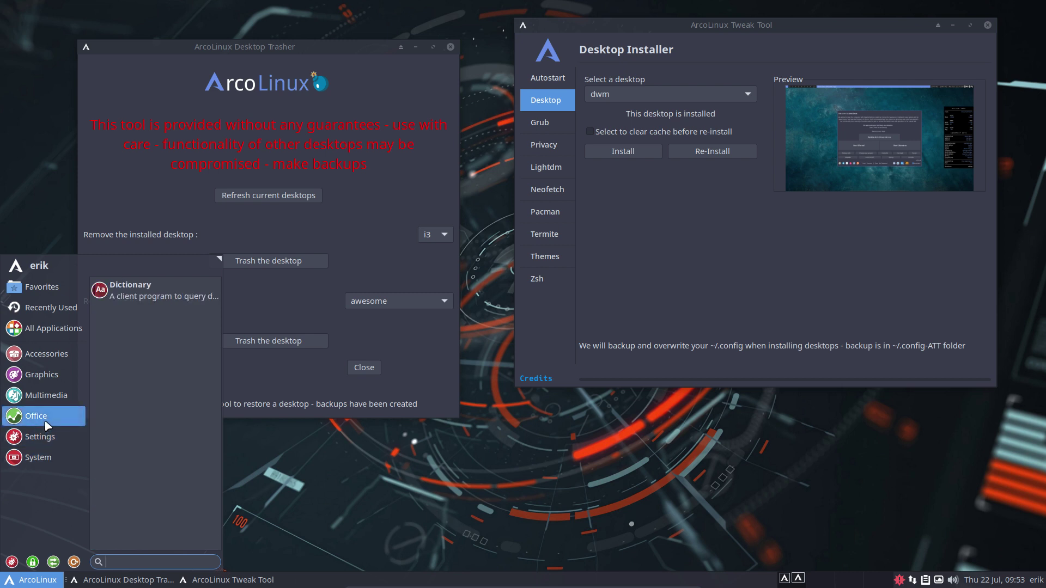
left_click(176, 188)
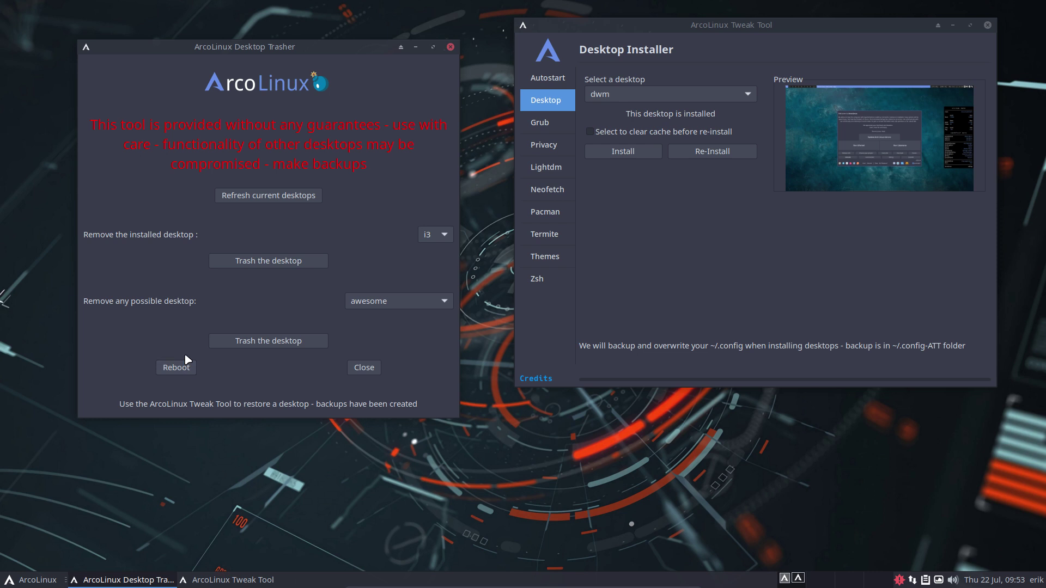
- Select xfce in the 'Remove the installed desktop' list, then open and close the Whisker Menu
left_click(430, 240)
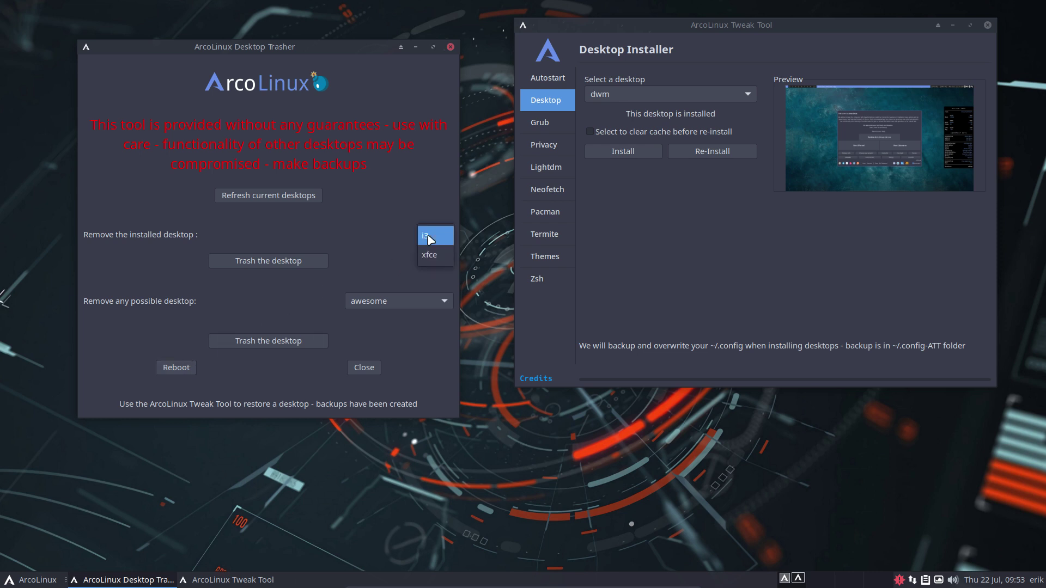
left_click(380, 231)
left_click(433, 234)
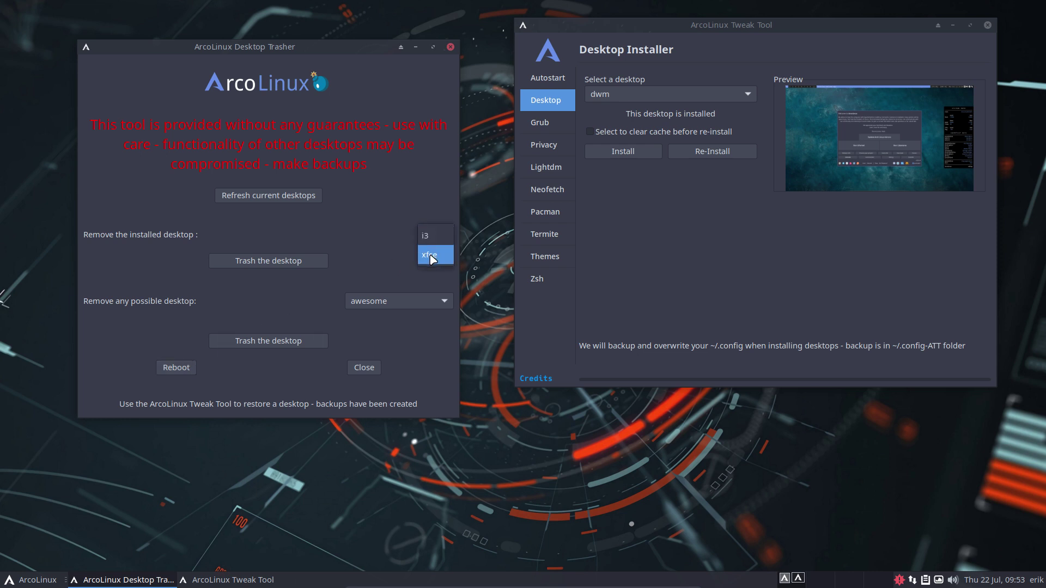
left_click(431, 256)
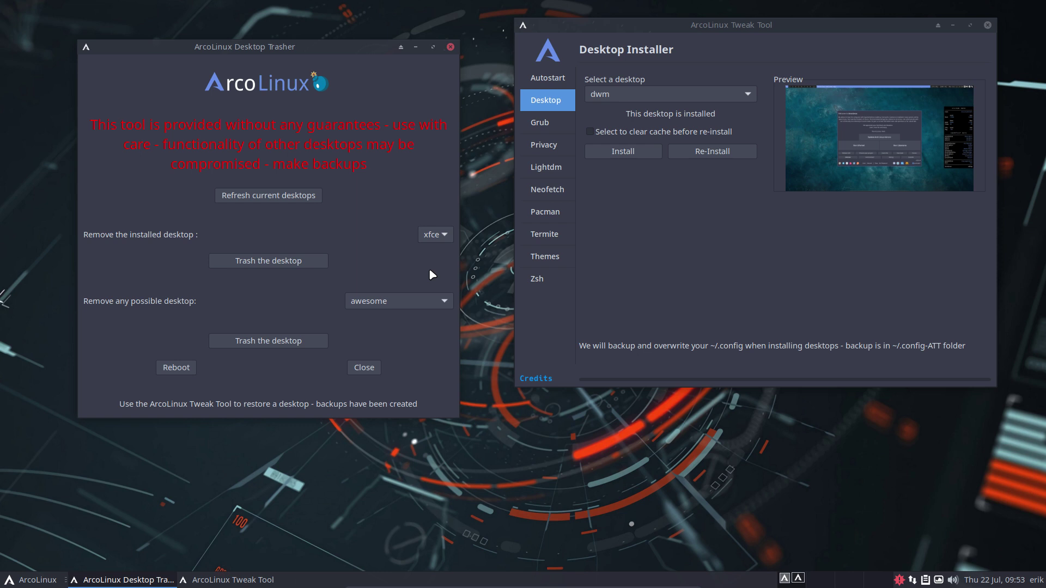
left_click(16, 581)
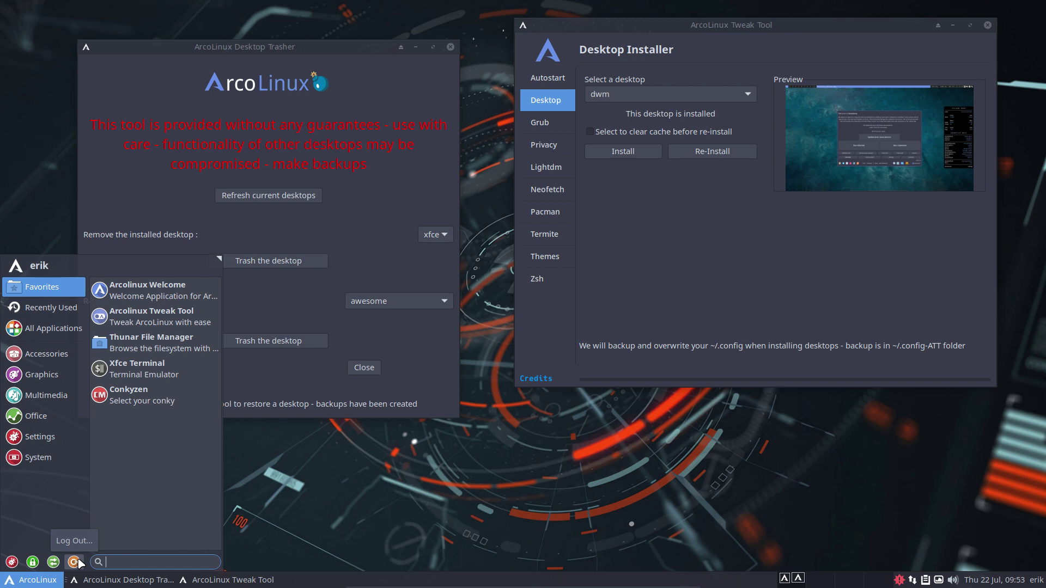
left_click(282, 375)
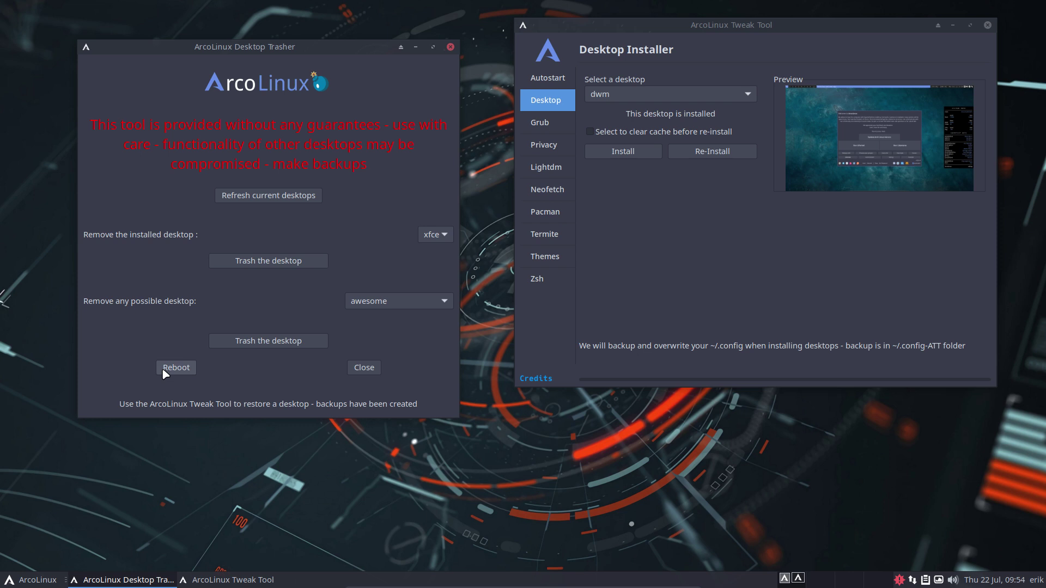
- Preview cwm in Tweak Tool's Desktop Installer list, then close the Desktop Trasher window
left_click(732, 93)
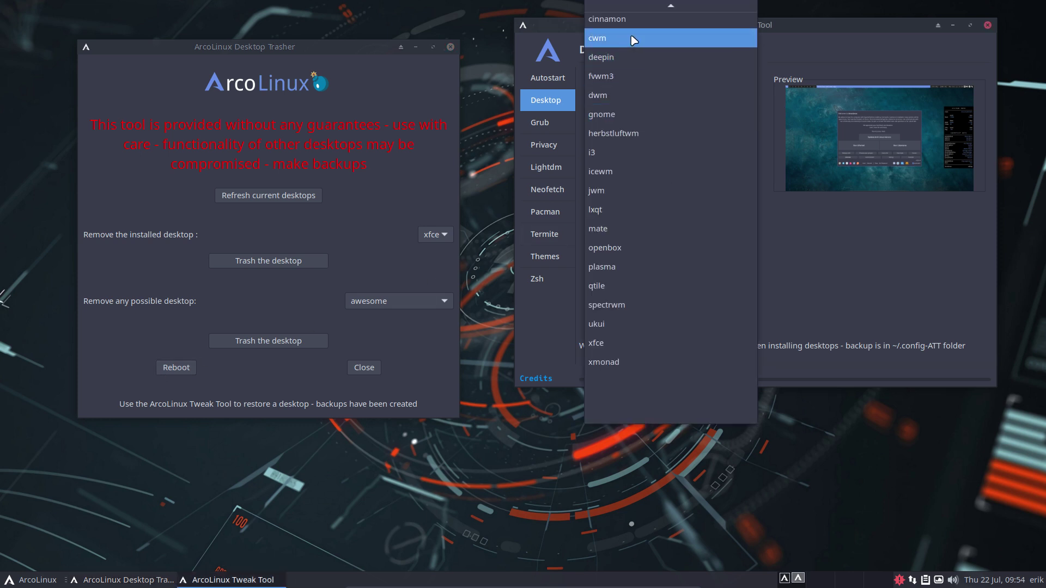
left_click(632, 38)
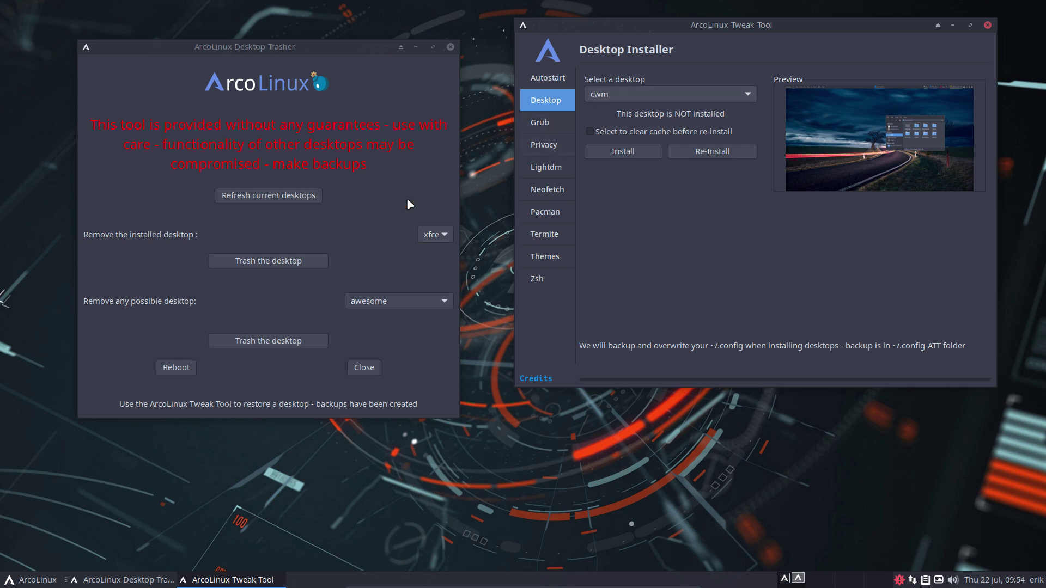
left_click(379, 218)
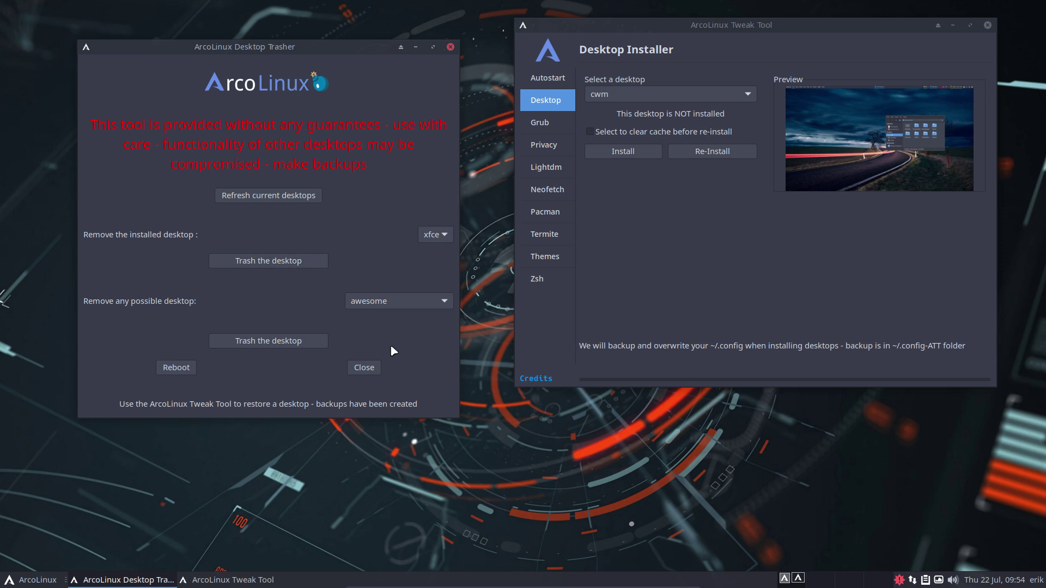
left_click(375, 367)
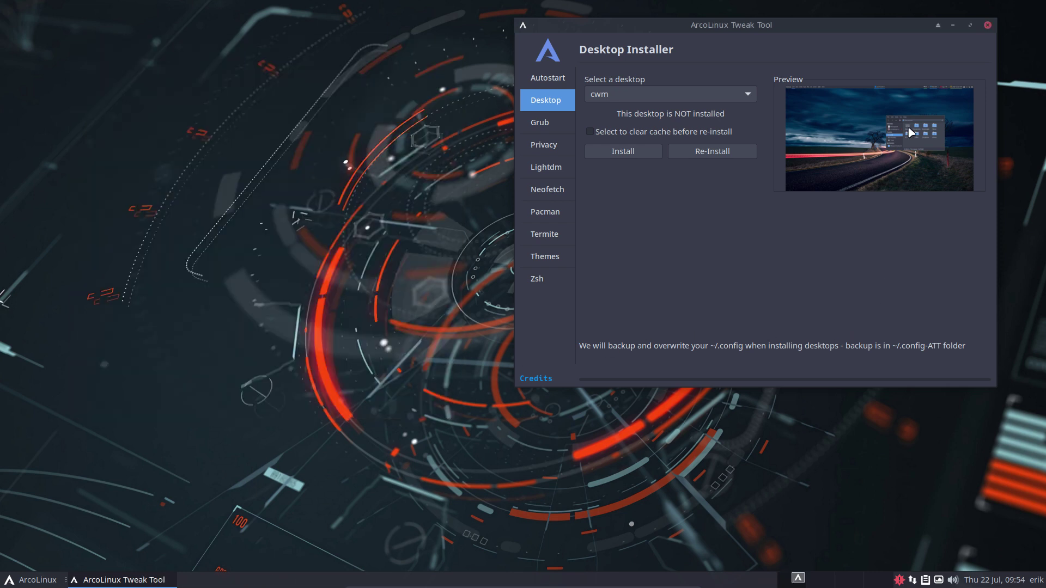
- Close Tweak Tool, then relaunch it with att from a new terminal, entering the admin password
left_click(988, 26)
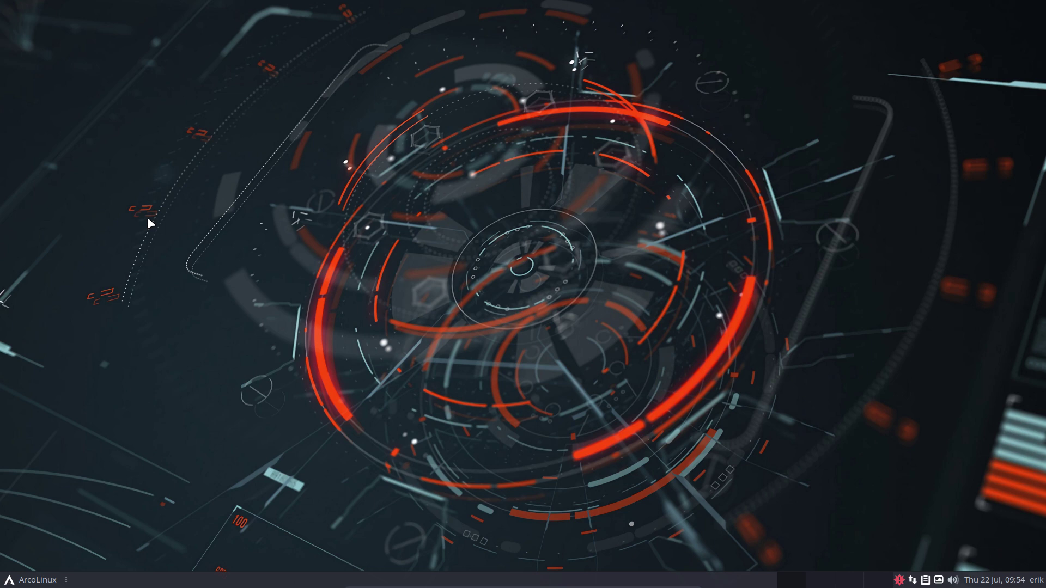
key("ctrl+alt+t")
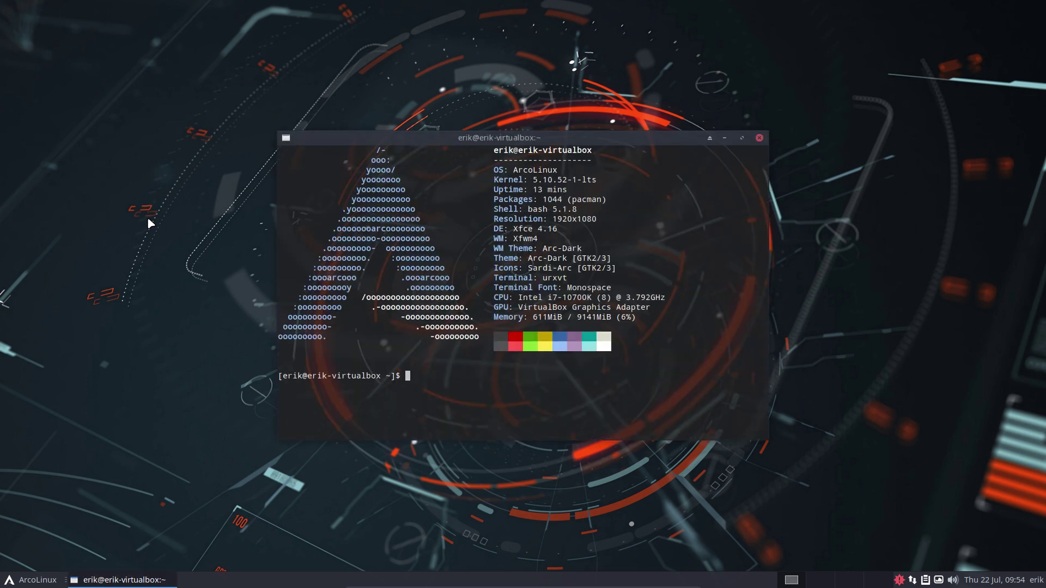
type("att")
key("Return")
type("abc")
key("BackSpace")
key("BackSpace")
key("BackSpace")
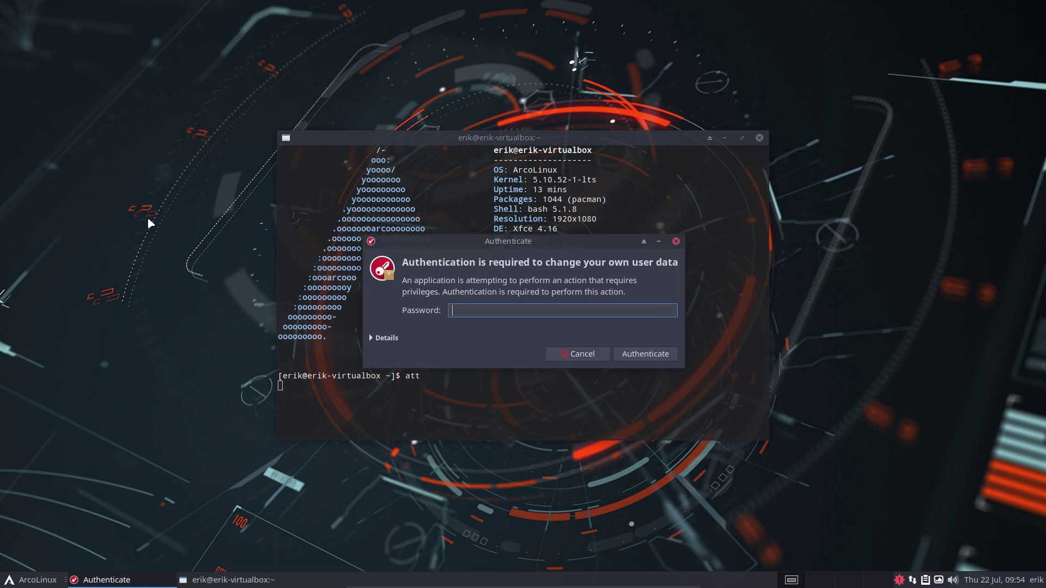
type("abc")
key("Return")
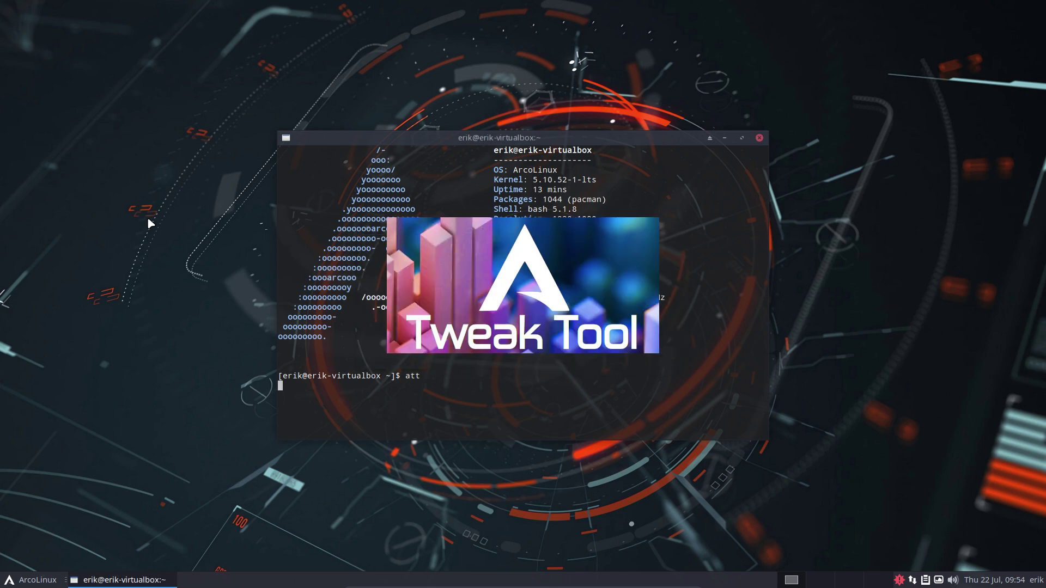
- Arrange the terminal and Tweak Tool windows, then install awesome from the Desktop page
left_click_drag(539, 140, 815, 256)
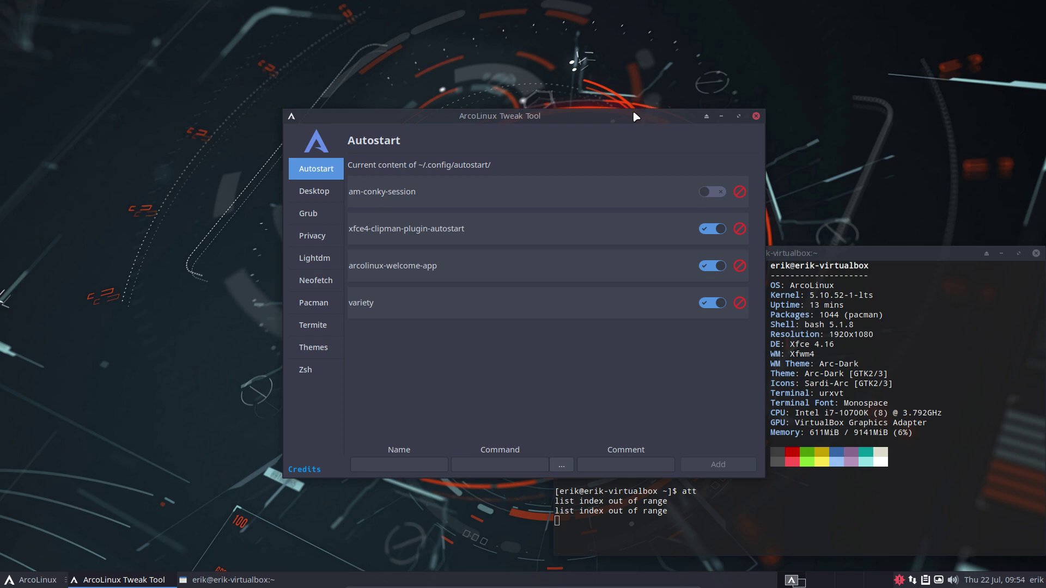
left_click_drag(634, 117, 839, 42)
left_click_drag(765, 21, 863, 35)
left_click(564, 112)
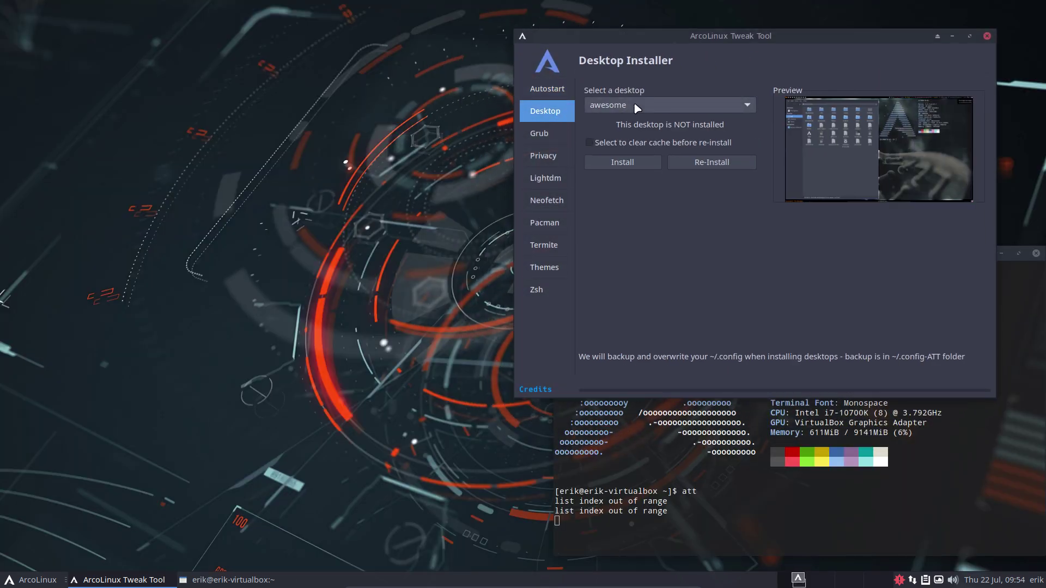
left_click(627, 168)
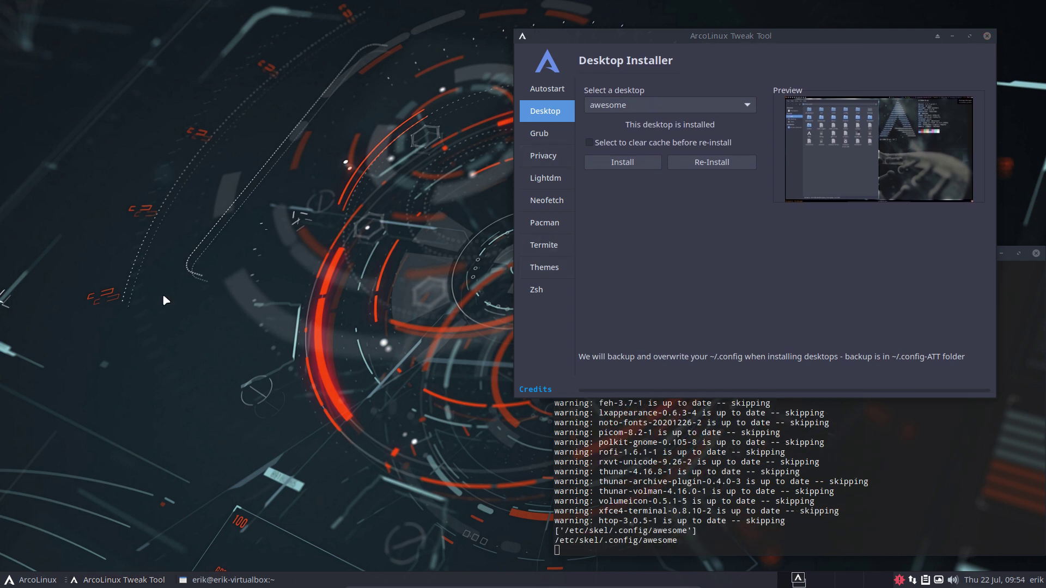
- Run adt in a new terminal, authenticate, and position the terminal and Trasher windows at left
key("super+Return")
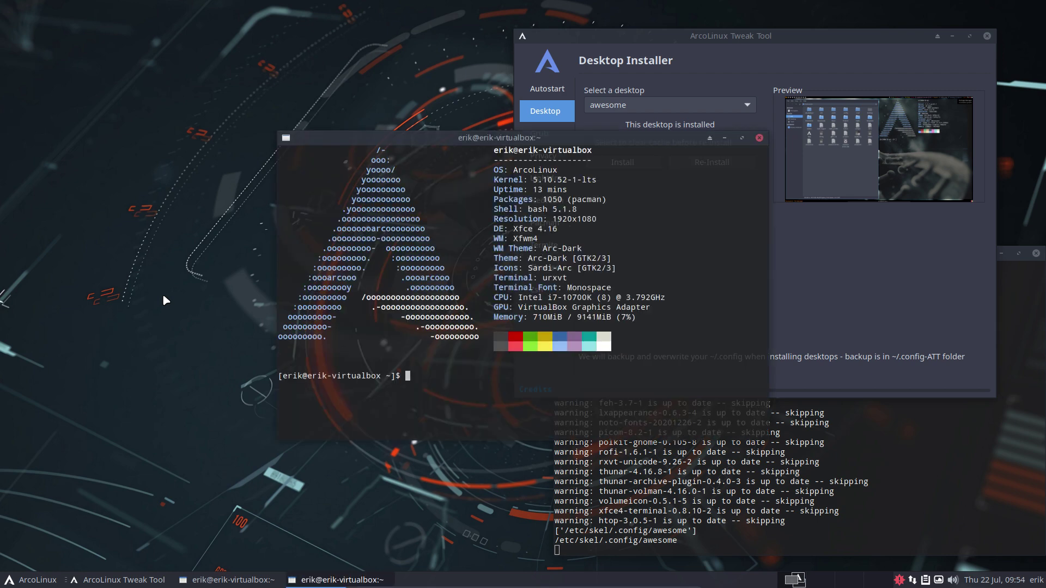
type("adt")
key("Return")
type("****")
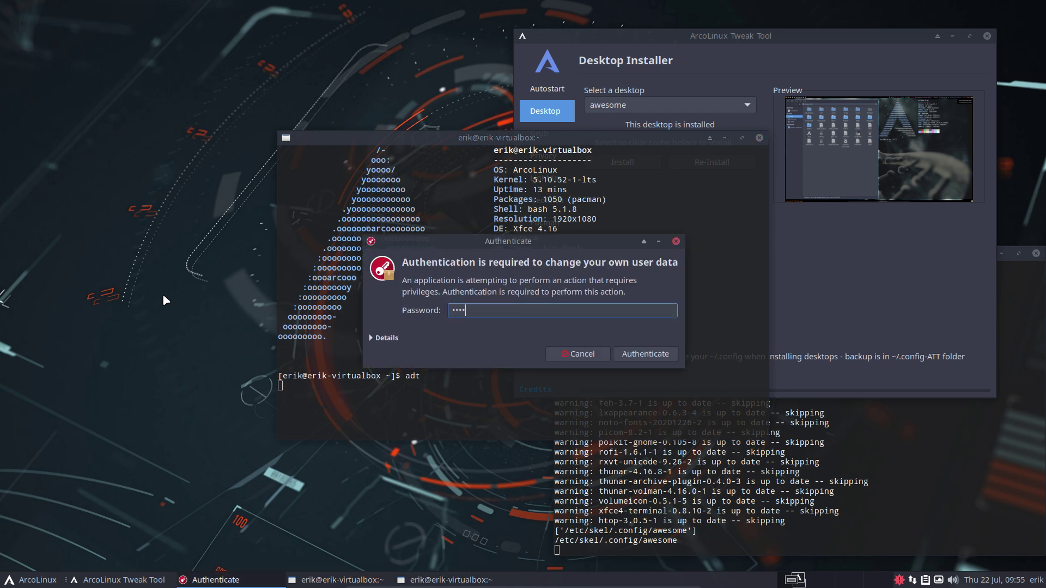
key("Return")
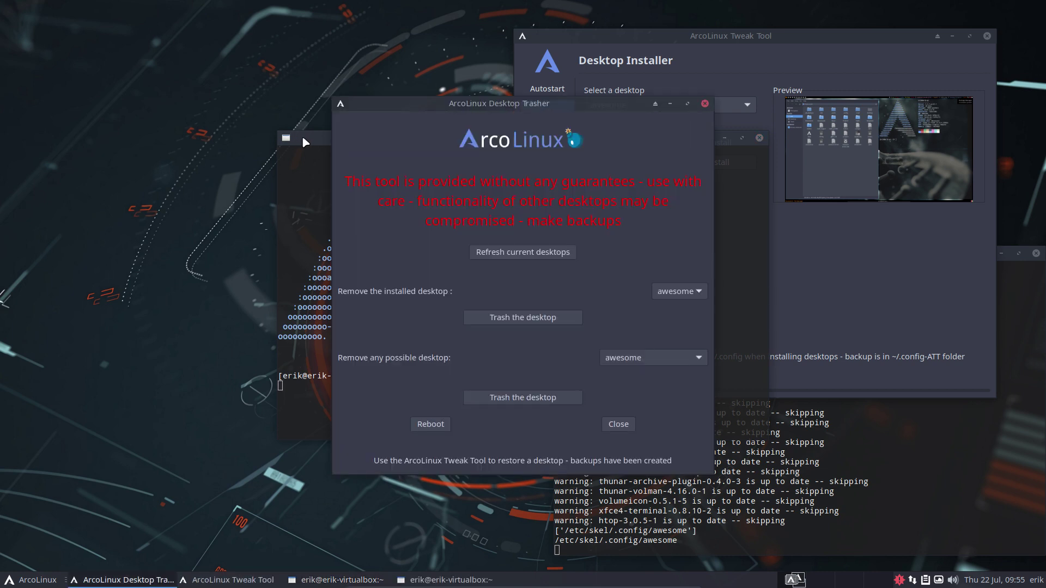
left_click_drag(303, 139, 77, 263)
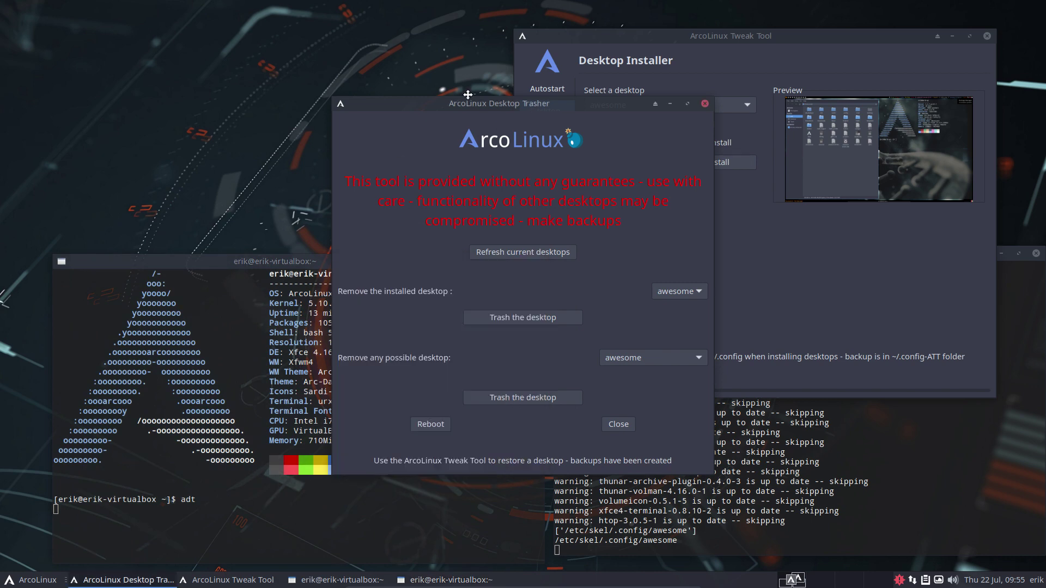
left_click_drag(465, 104, 184, 44)
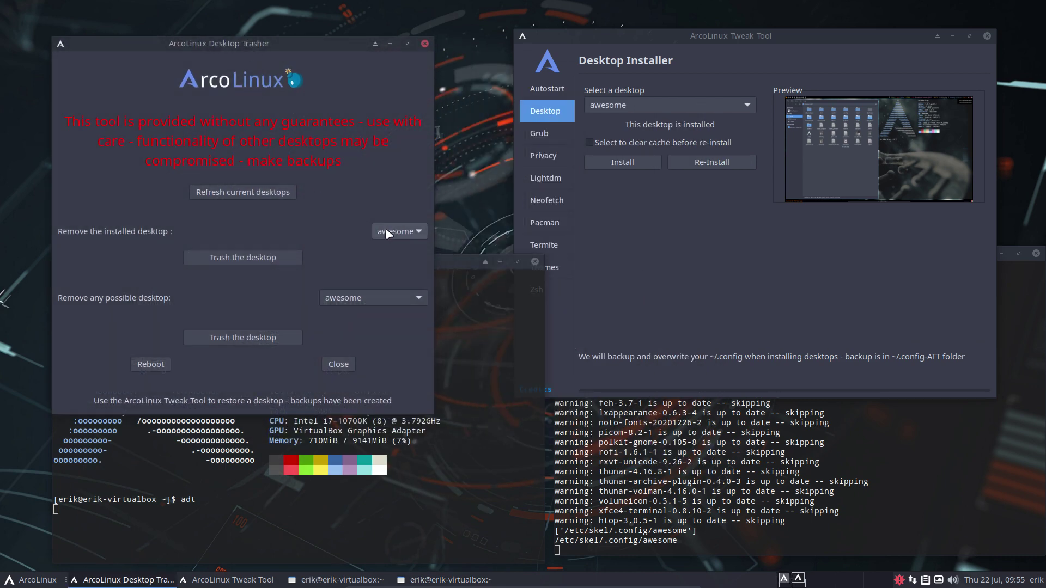
- Trash the awesome desktop, then highlight the ' -Rs' flag in the terminal removal log
left_click(241, 260)
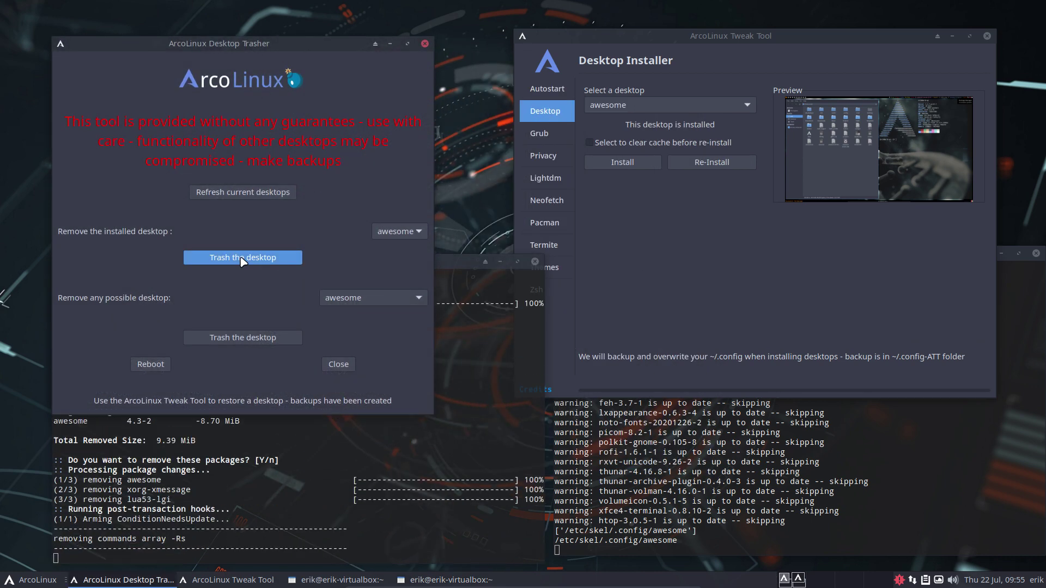
left_click(221, 490)
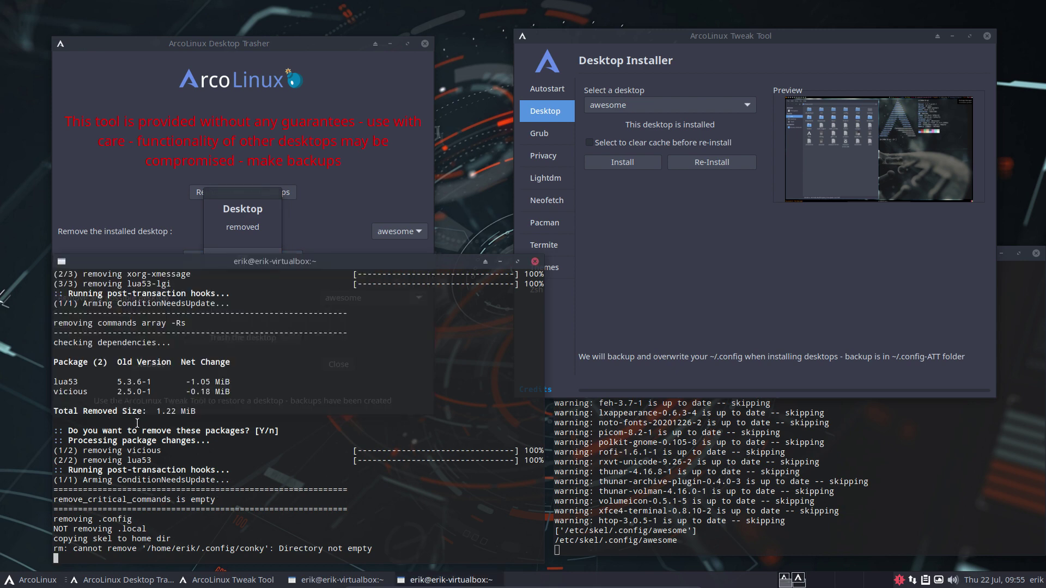
left_click_drag(166, 323, 188, 322)
scroll(162, 458, "up", 8)
scroll(162, 456, "up", 2)
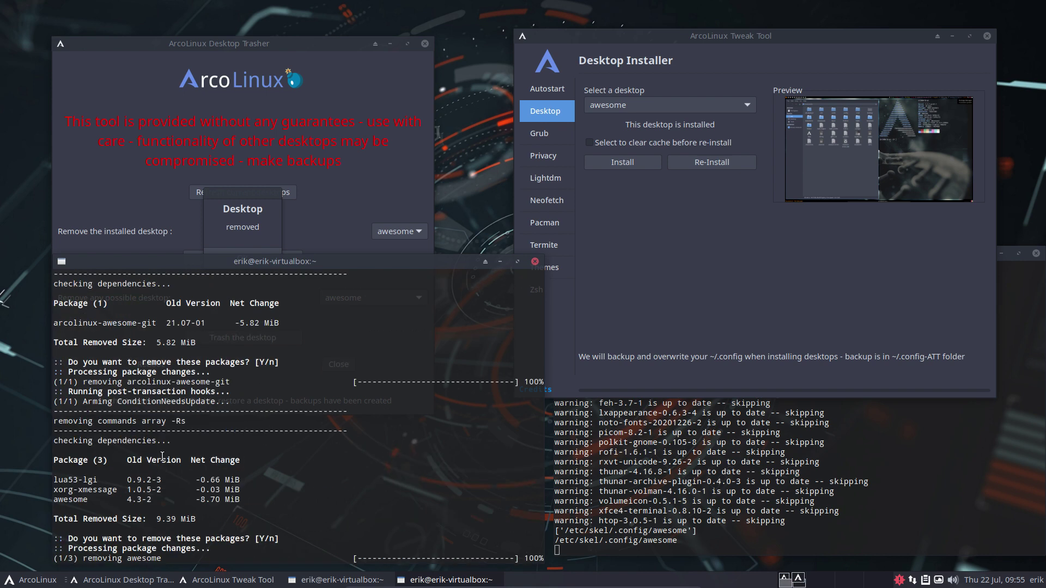
scroll(184, 431, "down", 3)
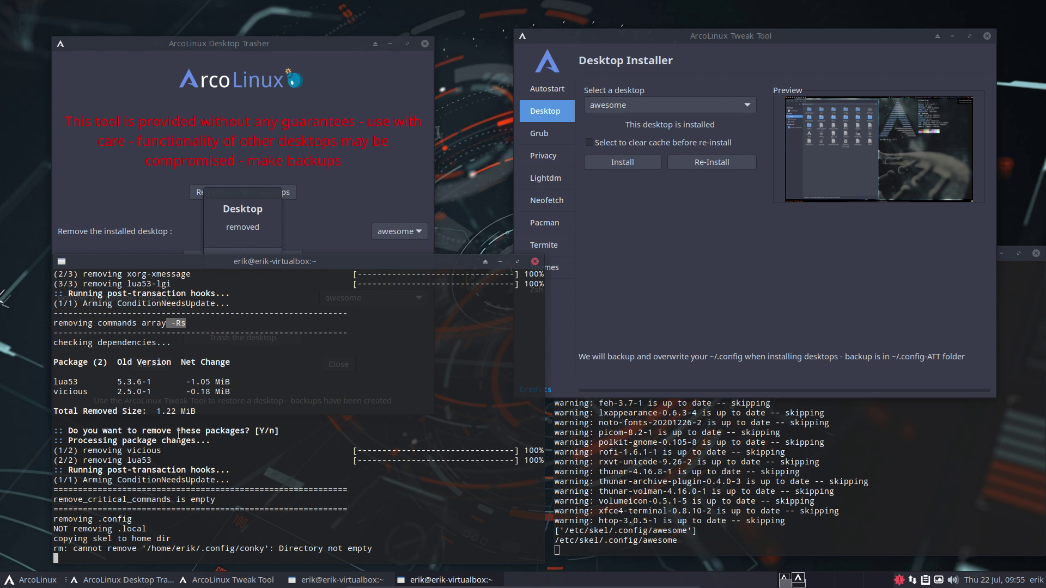
- Dismiss the Desktop removed confirmation and scroll back through the terminal's package-removal log
left_click(218, 209)
left_click(243, 258)
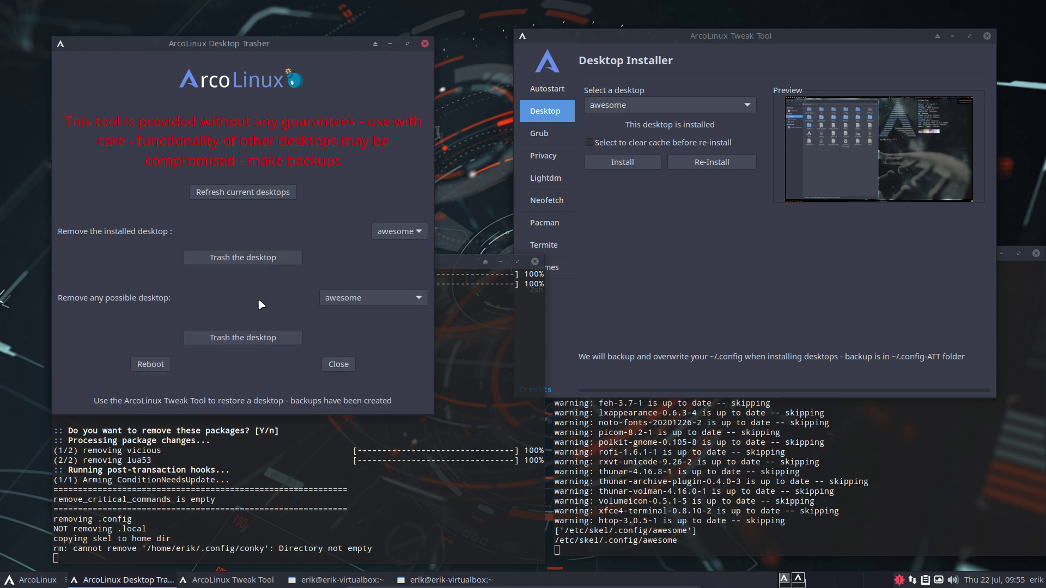
left_click(255, 489)
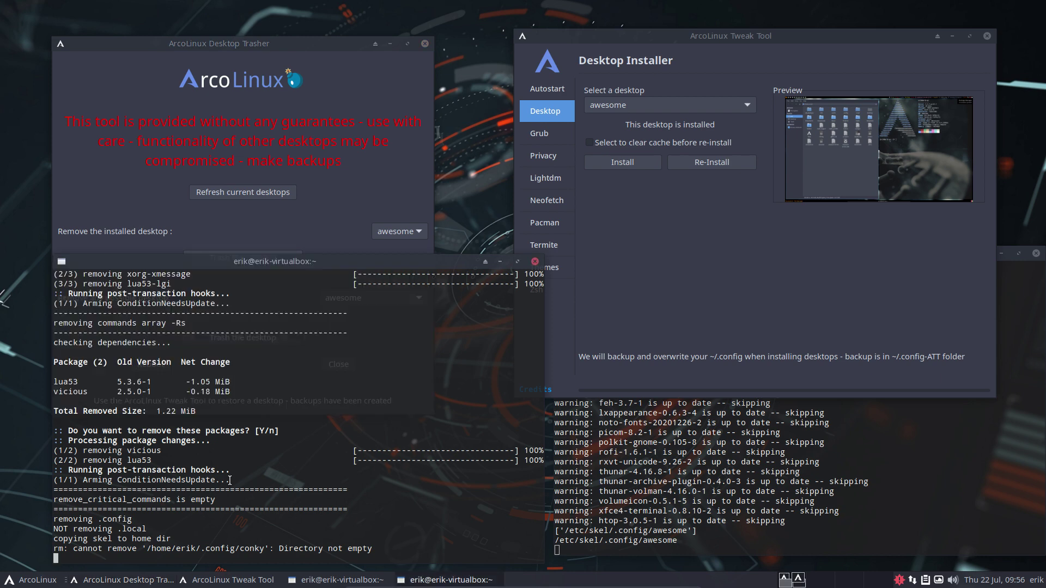
scroll(230, 480, "up", 4)
scroll(229, 480, "up", 4)
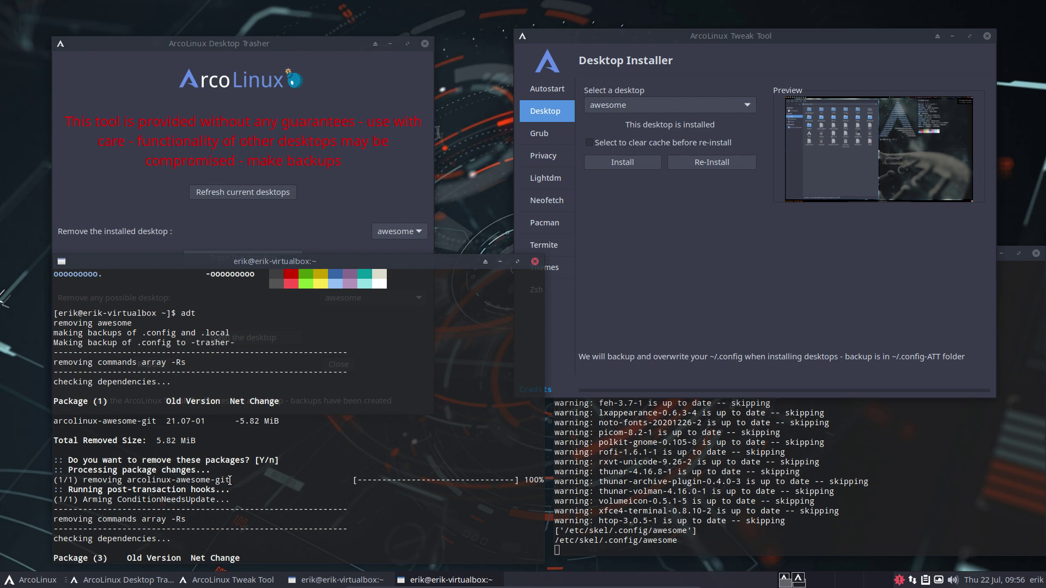
scroll(229, 479, "down", 6)
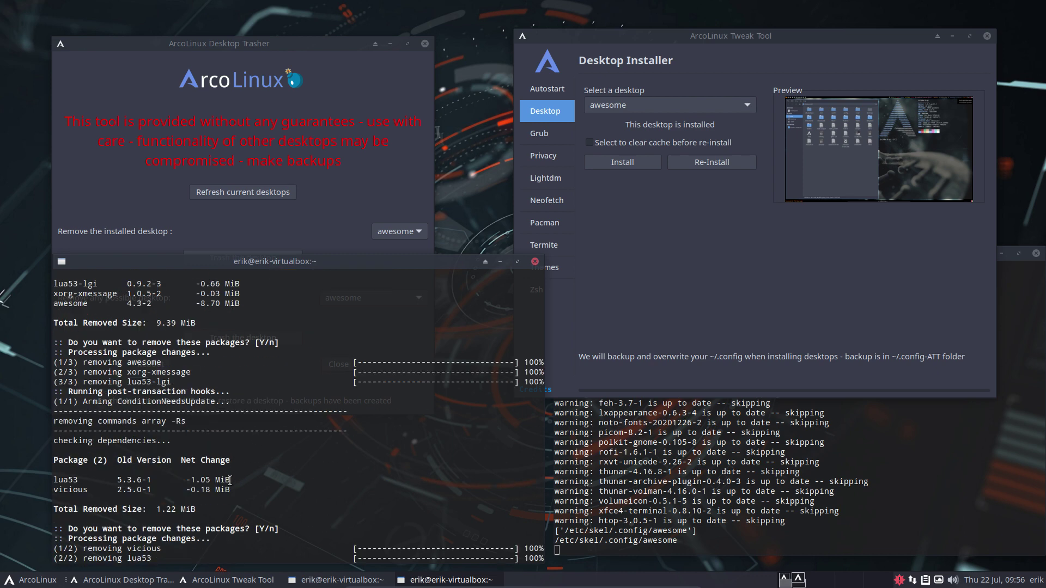
scroll(229, 479, "down", 2)
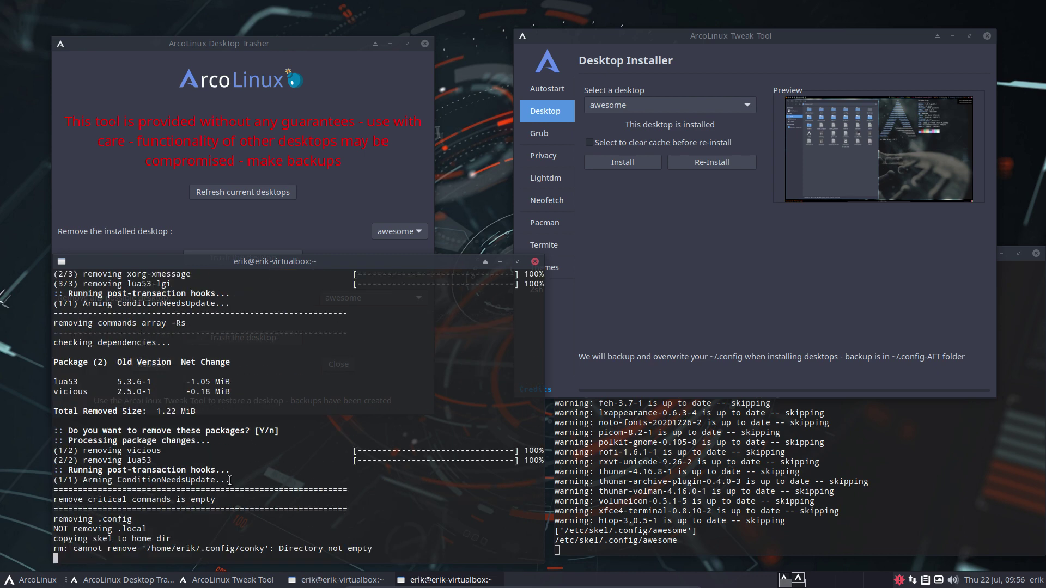
- Switch between Trasher and terminal, then check the installed-desktop list without changing it
left_click(118, 225)
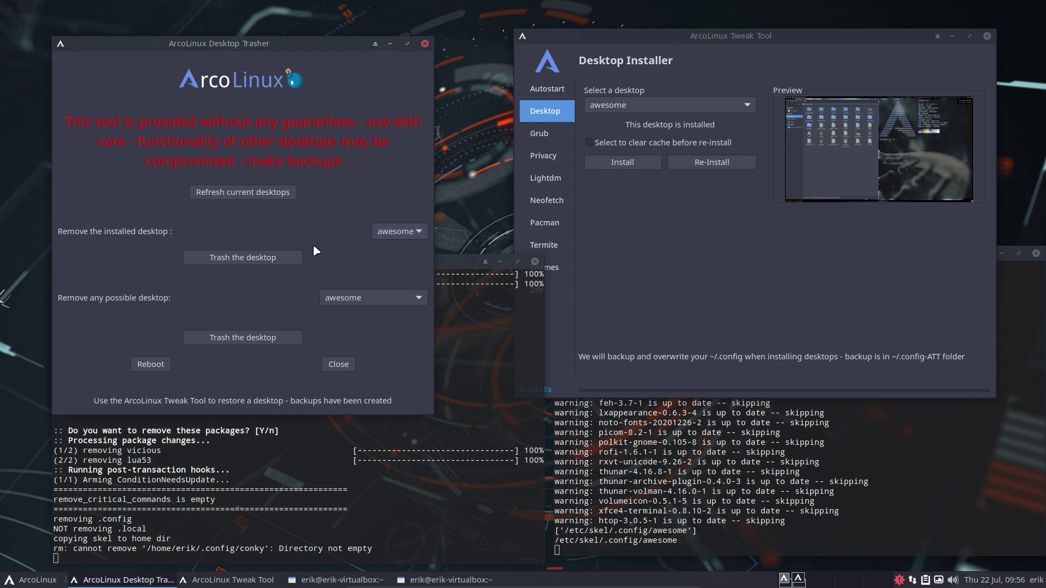
left_click(262, 261)
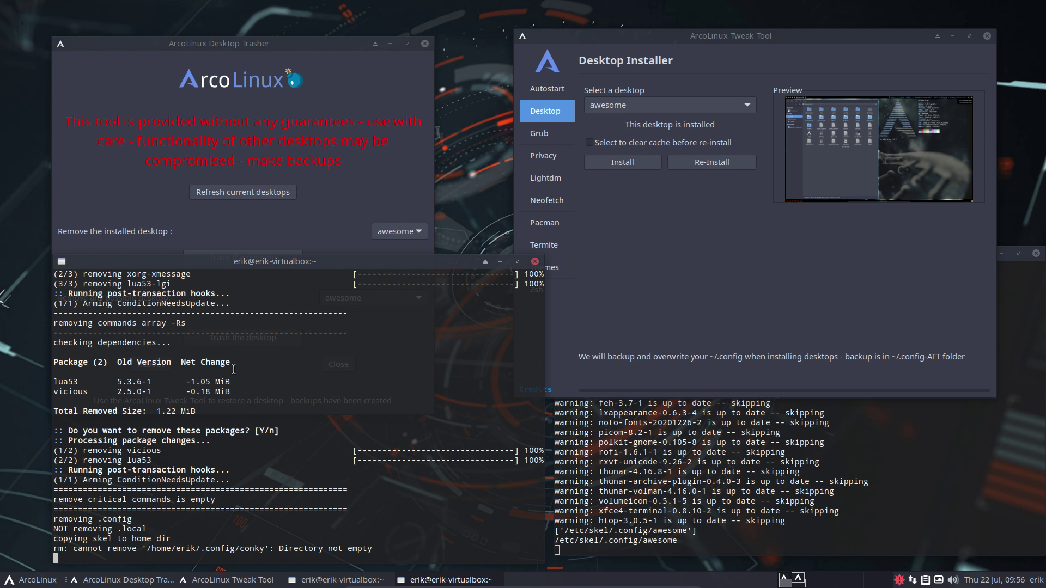
left_click(270, 224)
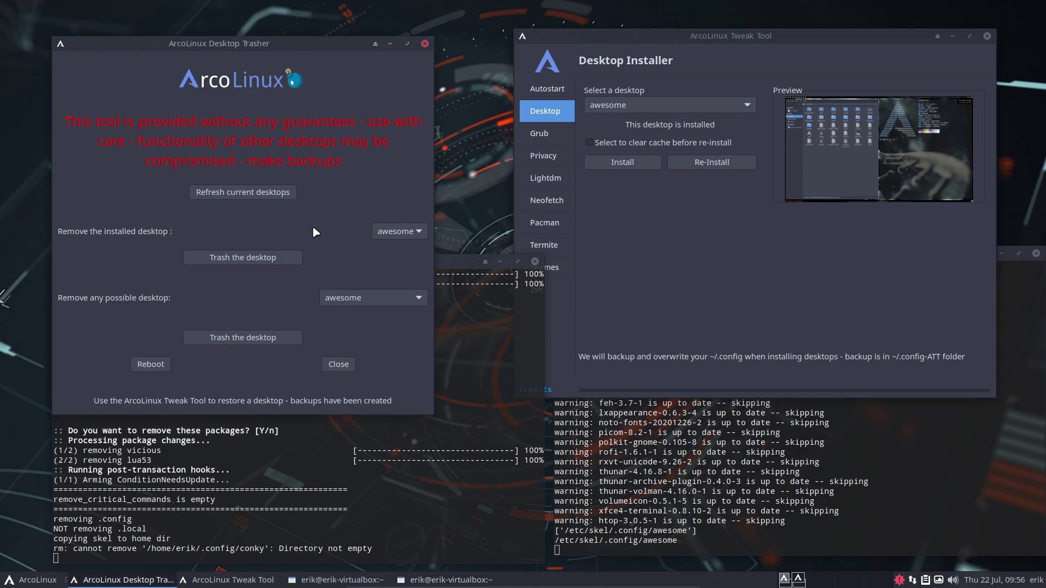
left_click(393, 233)
left_click(272, 237)
- Trash awesome via 'Remove any possible desktop', note the target-not-found error, and confirm
left_click(384, 297)
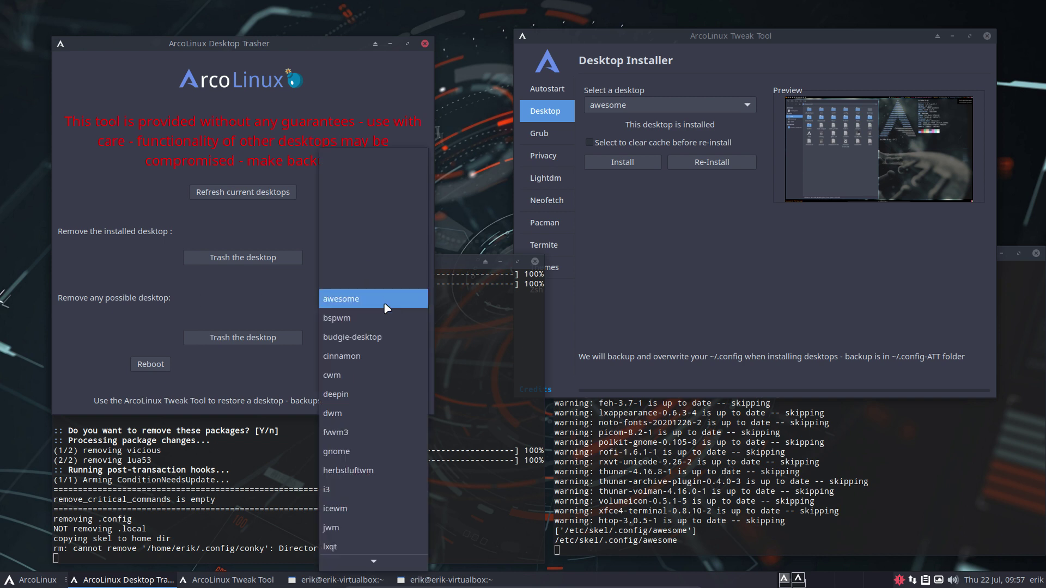
left_click(378, 310)
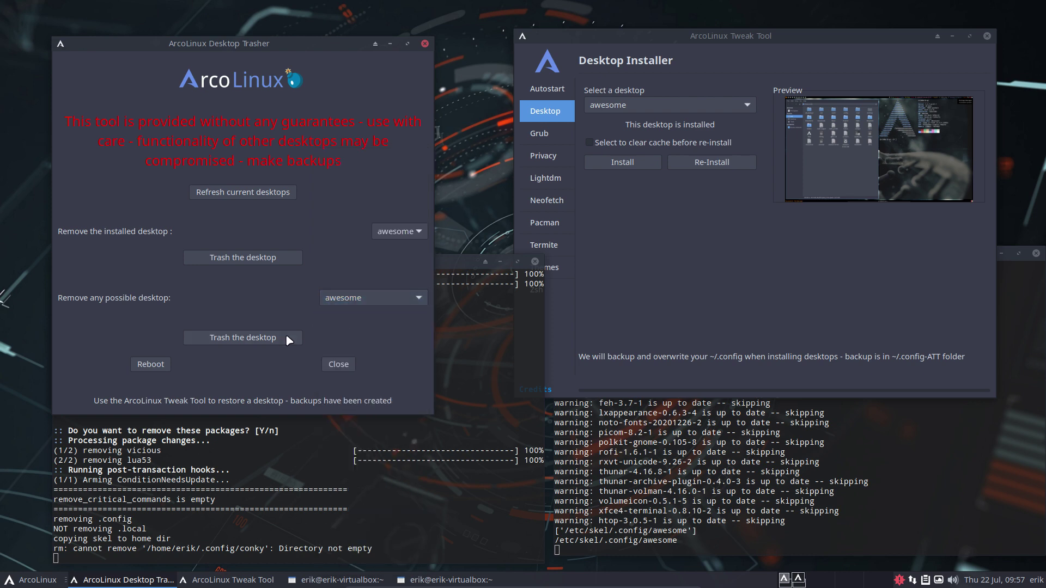
left_click(277, 336)
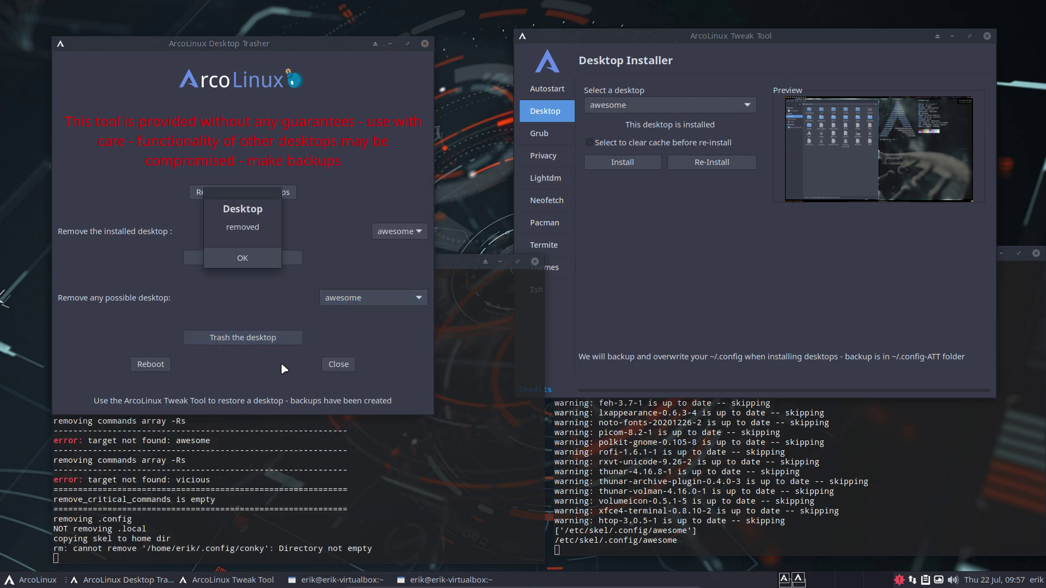
left_click(170, 442)
left_click_drag(156, 440, 225, 440)
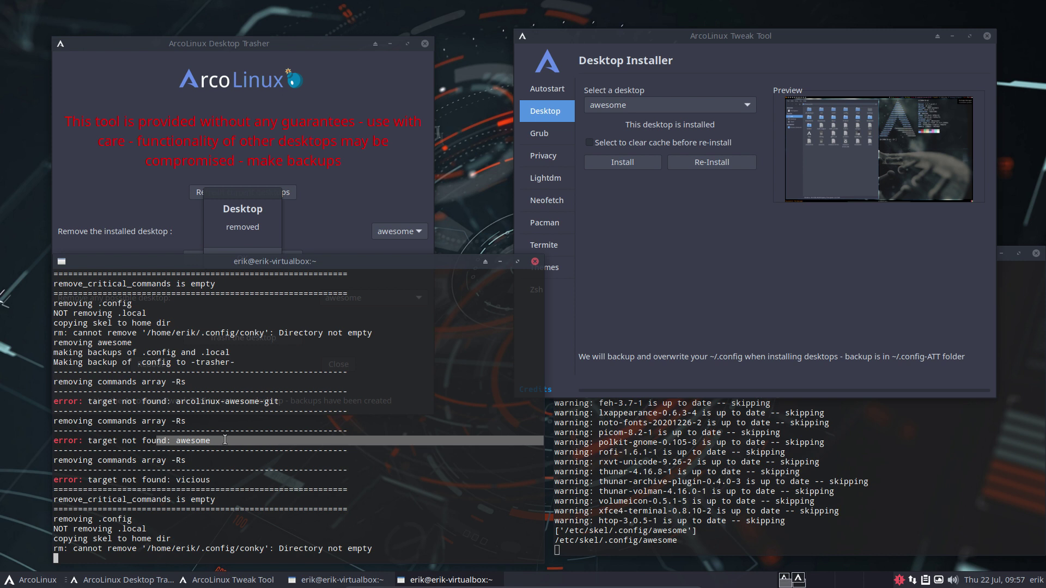
left_click(252, 251)
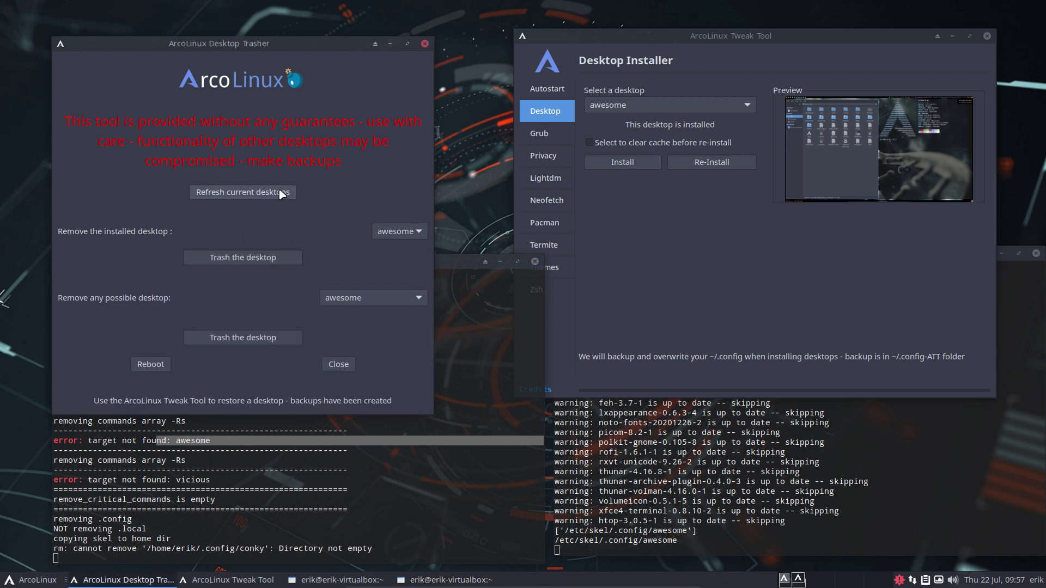
- Refresh current desktops and confirm the installed list shows only i3 and xfce
left_click(281, 195)
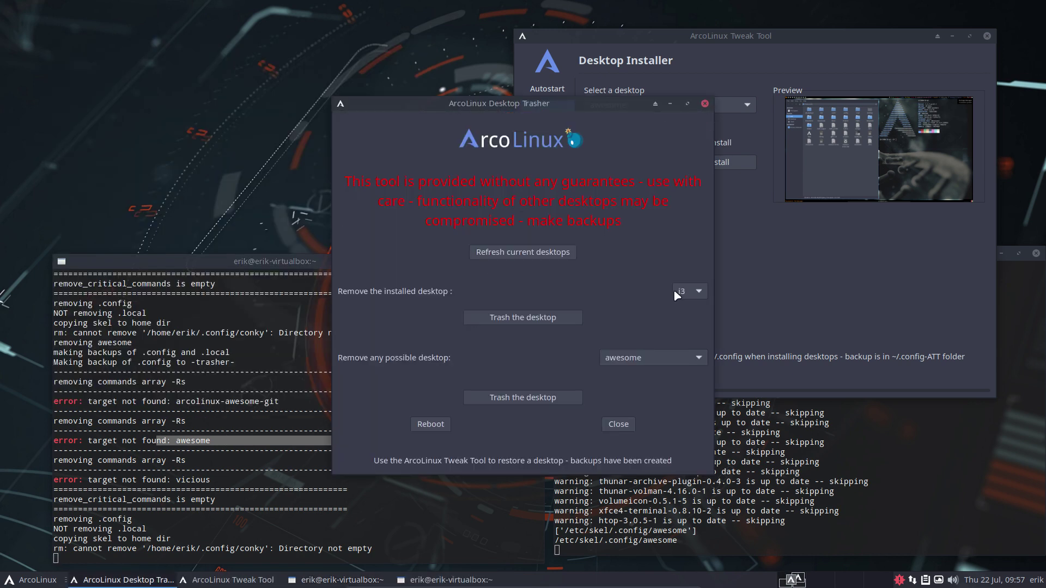
left_click(675, 291)
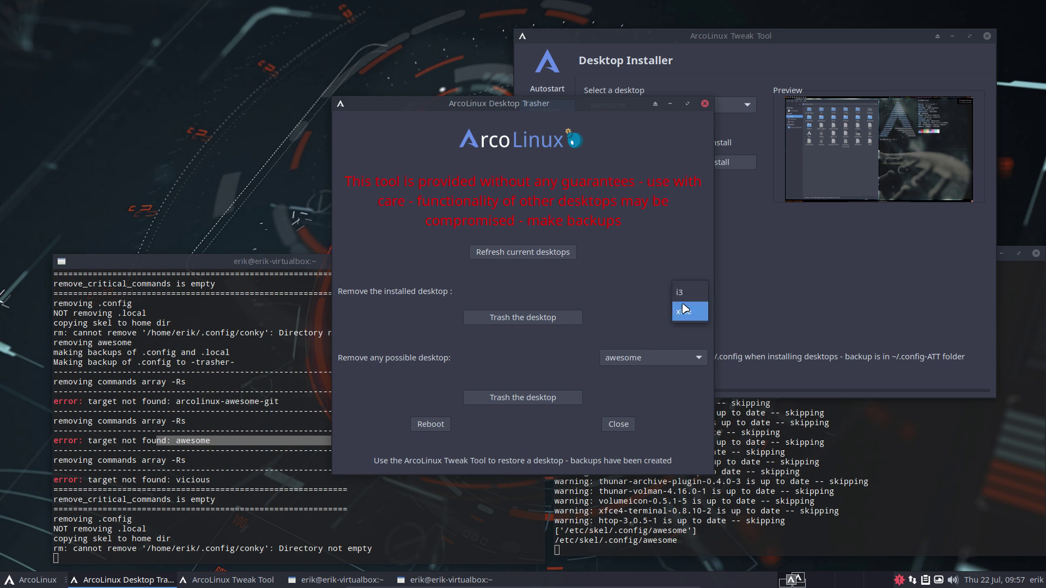
left_click(607, 279)
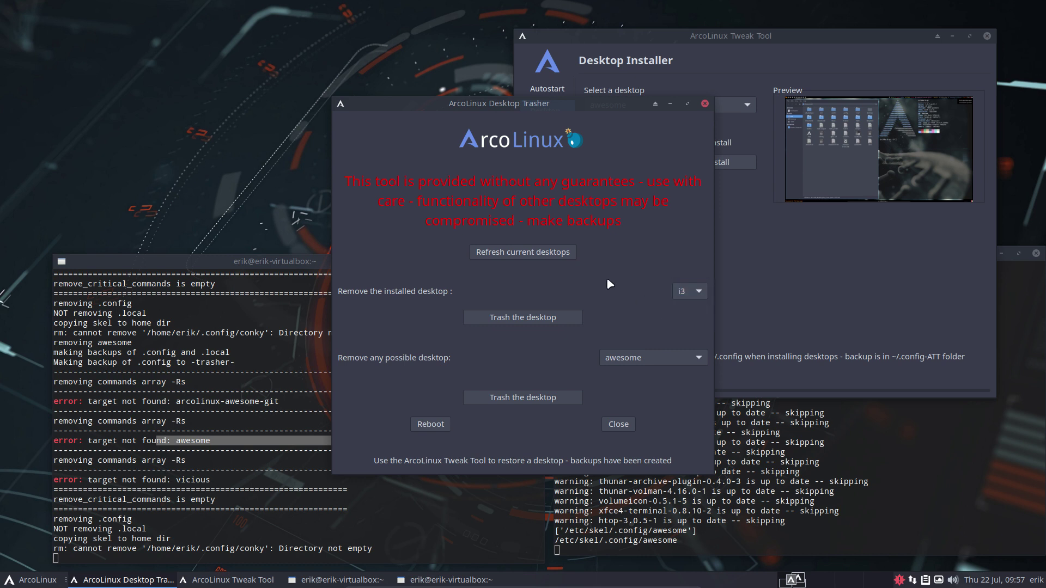
- Run xd in a new urxvt terminal to list session files, then close it
key("ctrl+alt+Return")
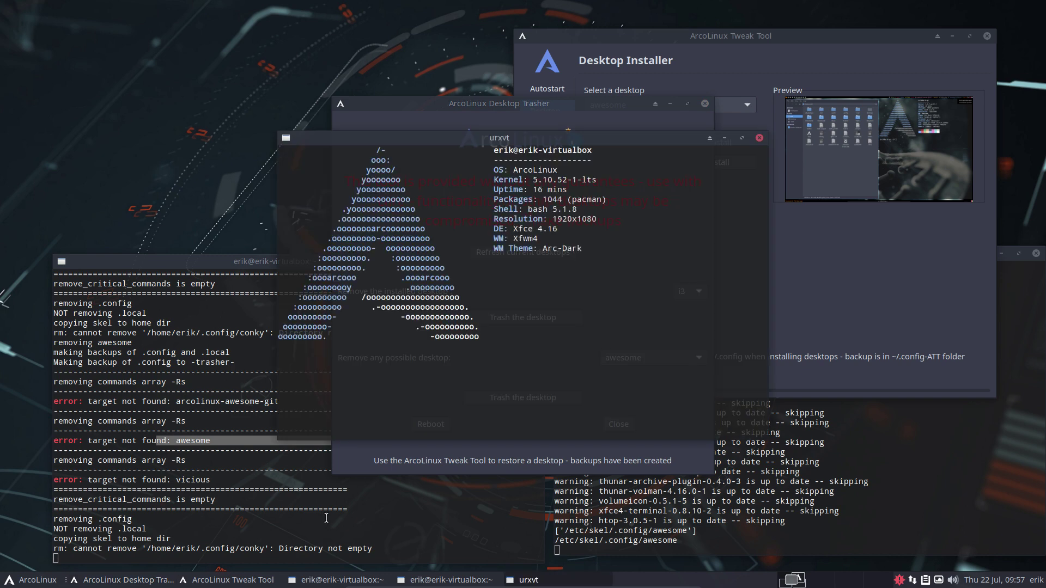
type("xd")
key("Return")
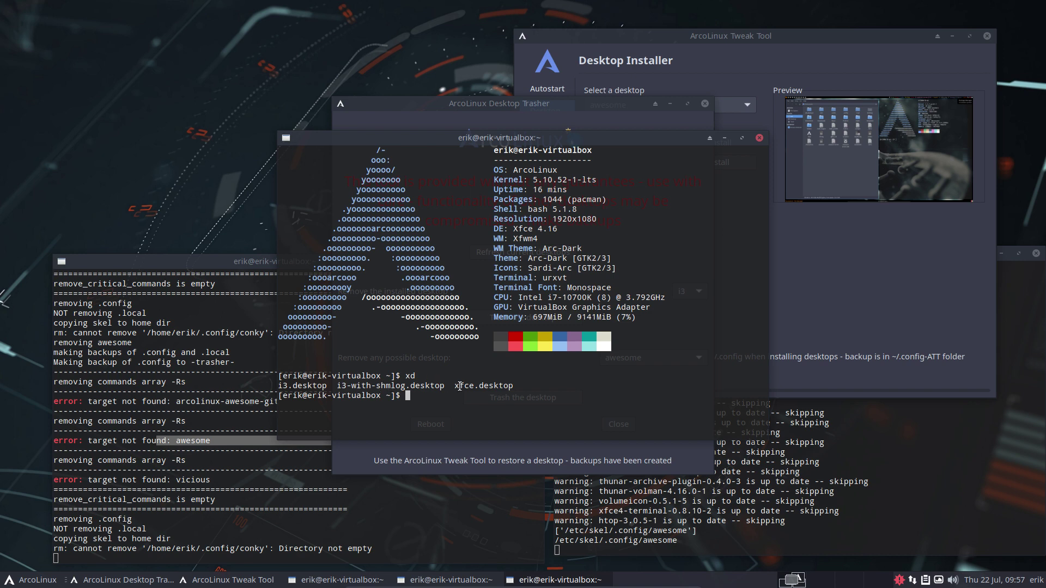
left_click(759, 138)
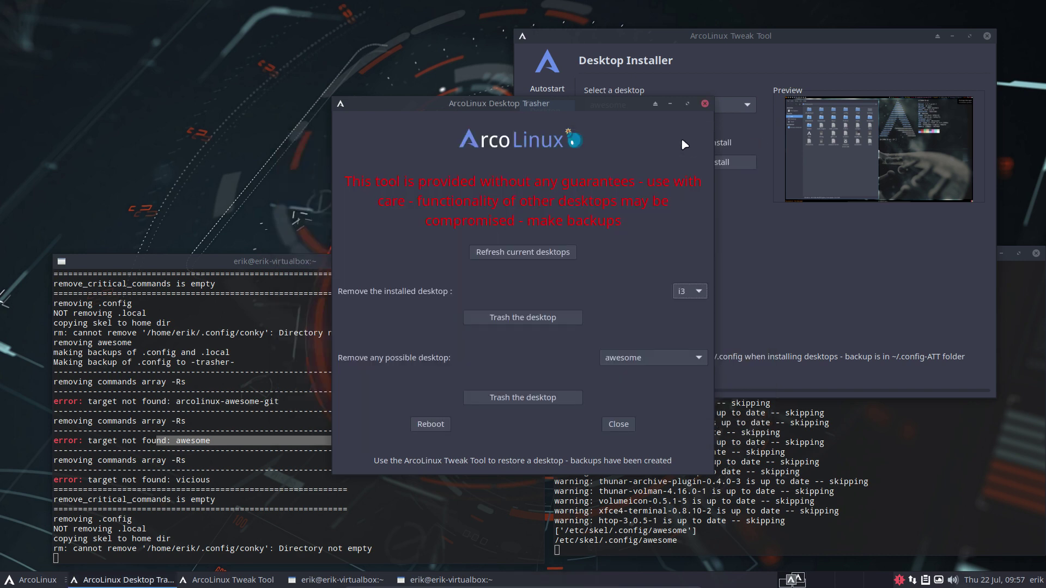
left_click_drag(597, 105, 318, 50)
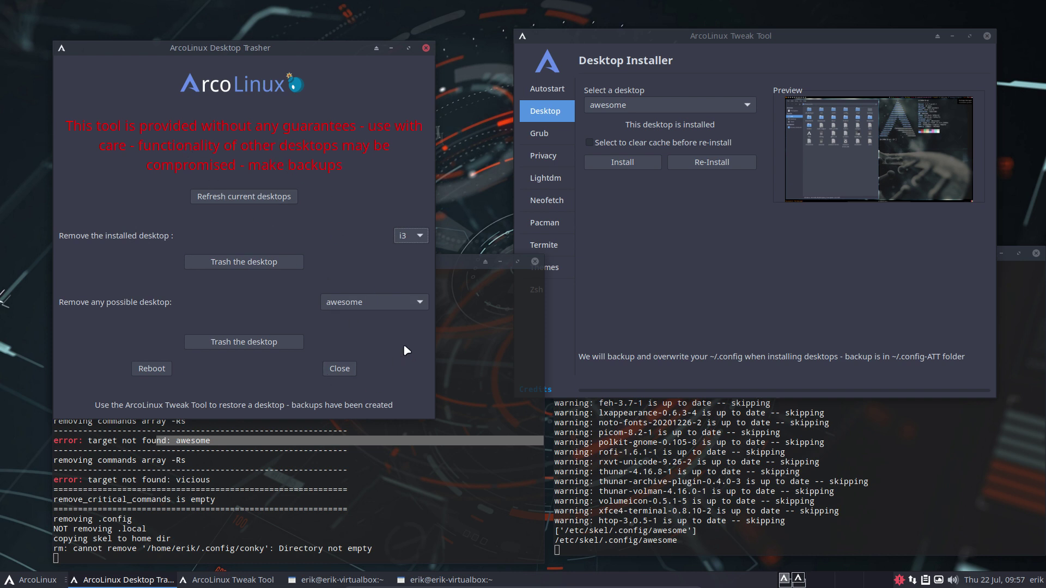
left_click(664, 271)
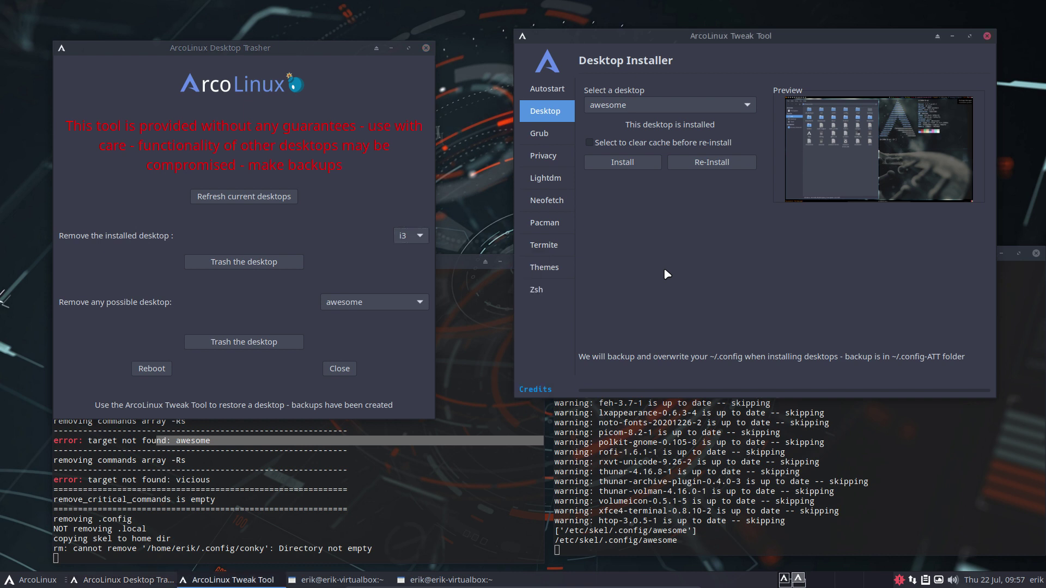
left_click(633, 105)
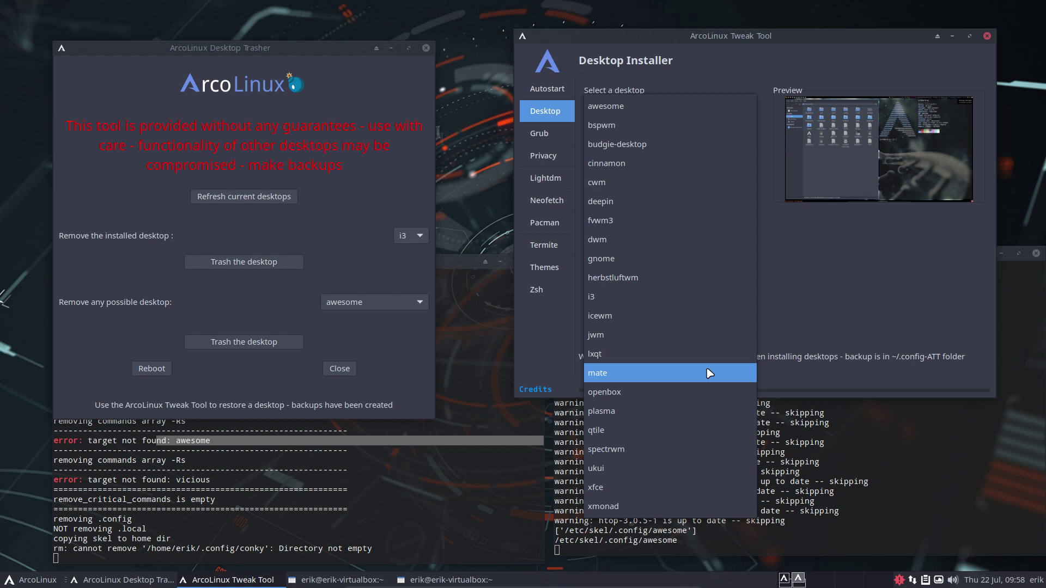
left_click(786, 319)
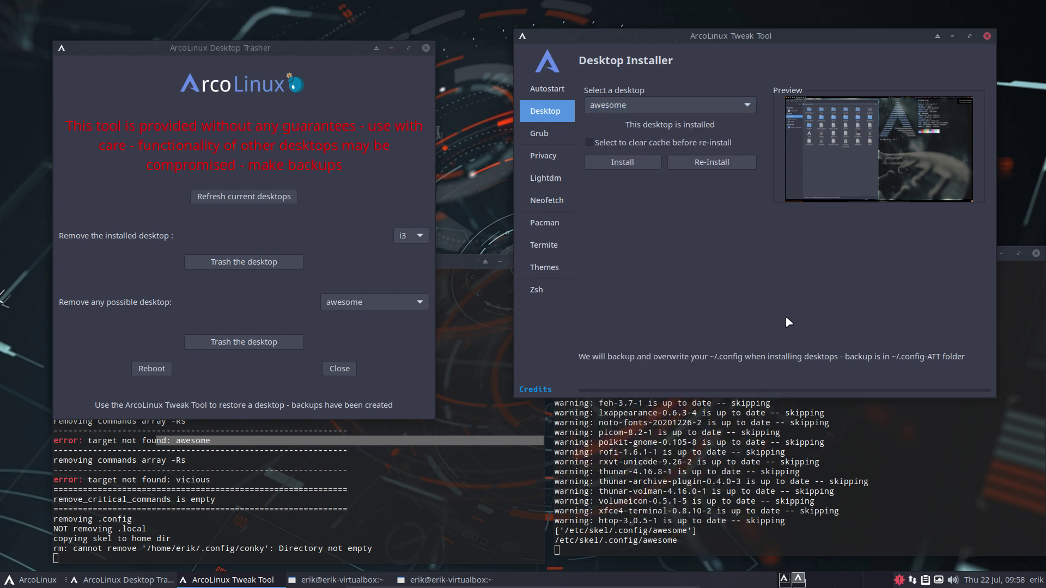